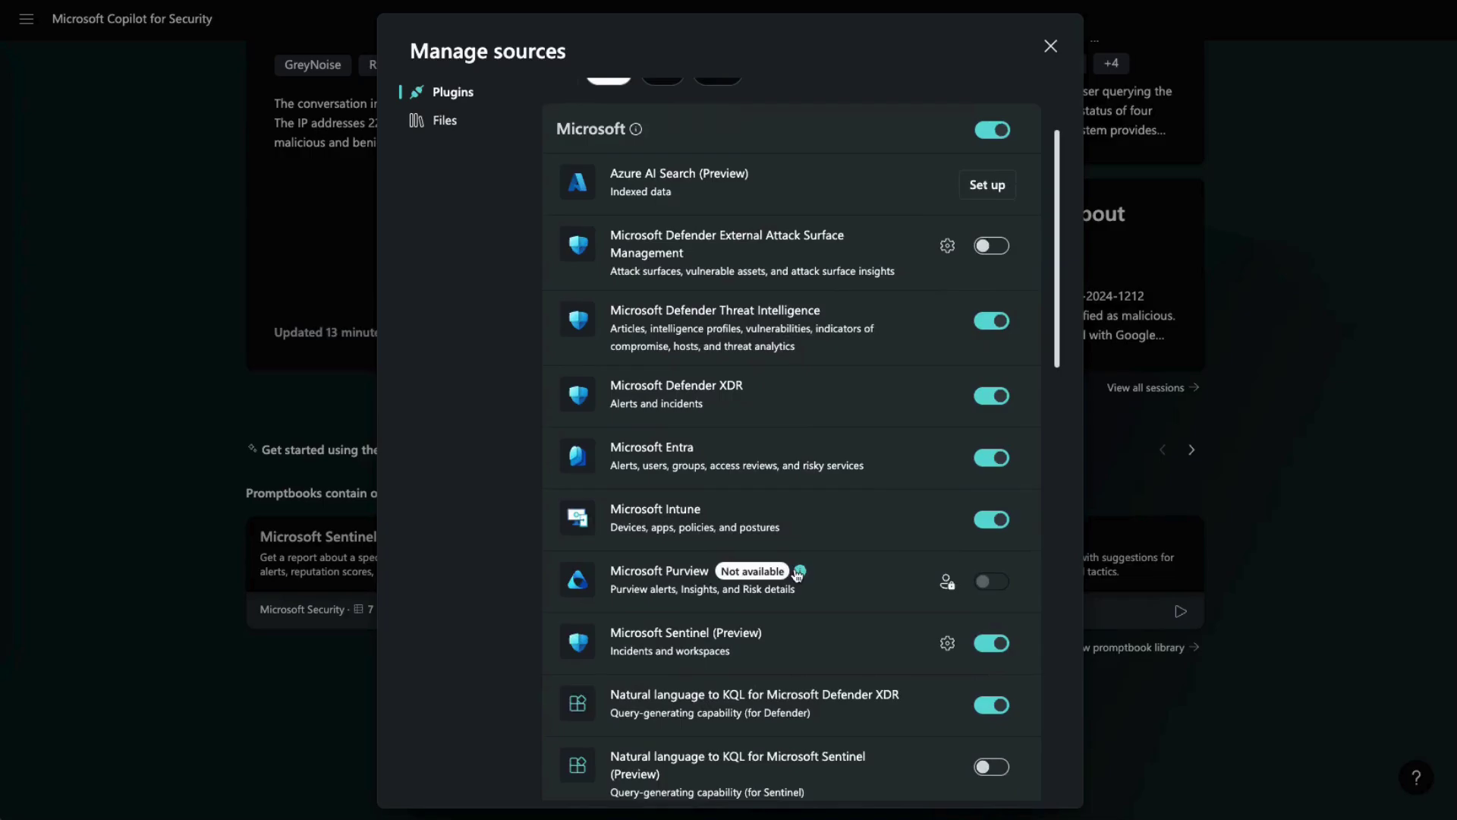
Step: Look through the plugin sources down to the GreyNoise Community and Enterprise entries, and close the source manager
scroll(798, 573, "down", 7)
scroll(798, 575, "down", 2)
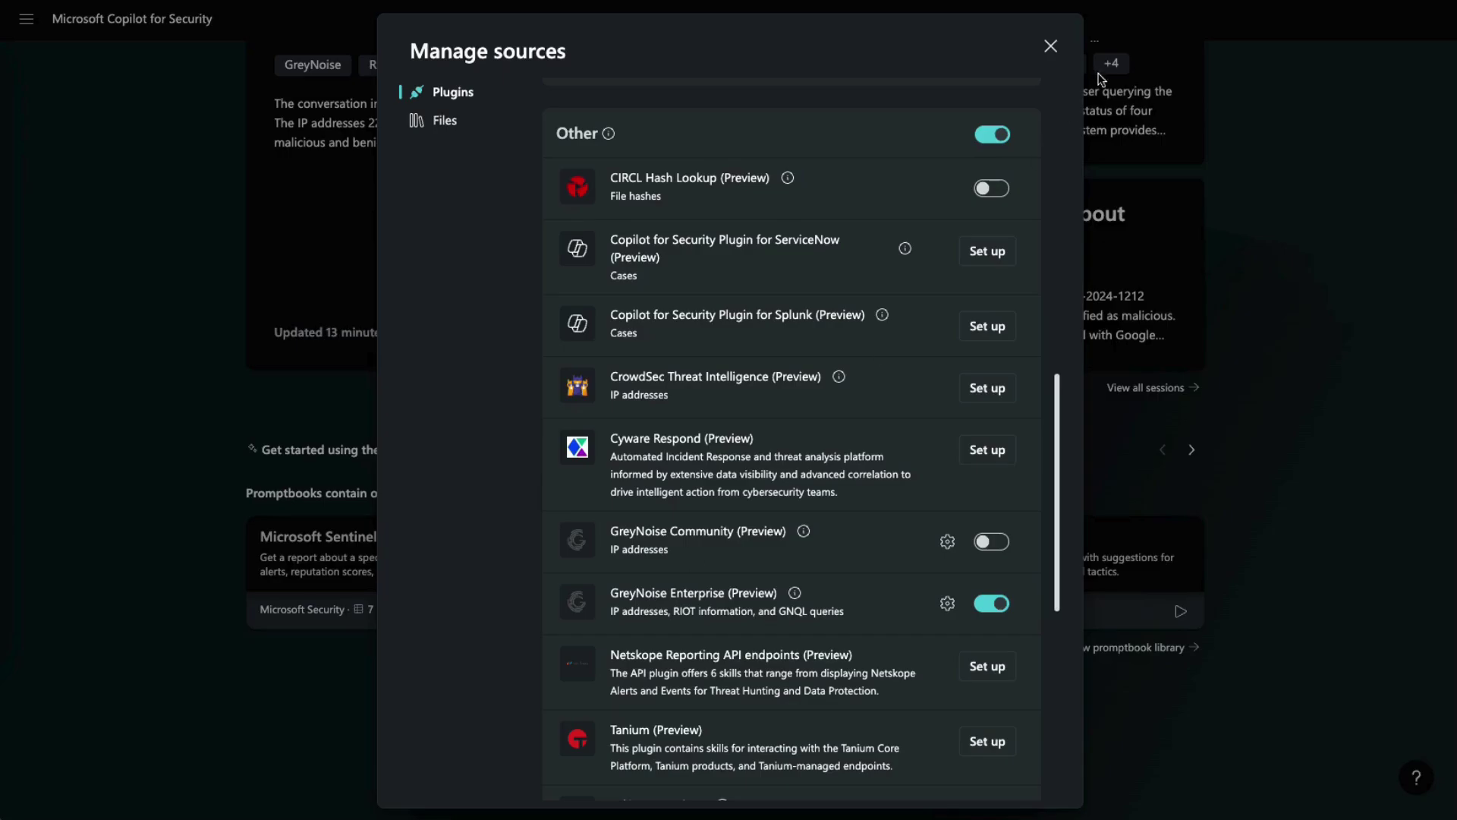
left_click(1051, 46)
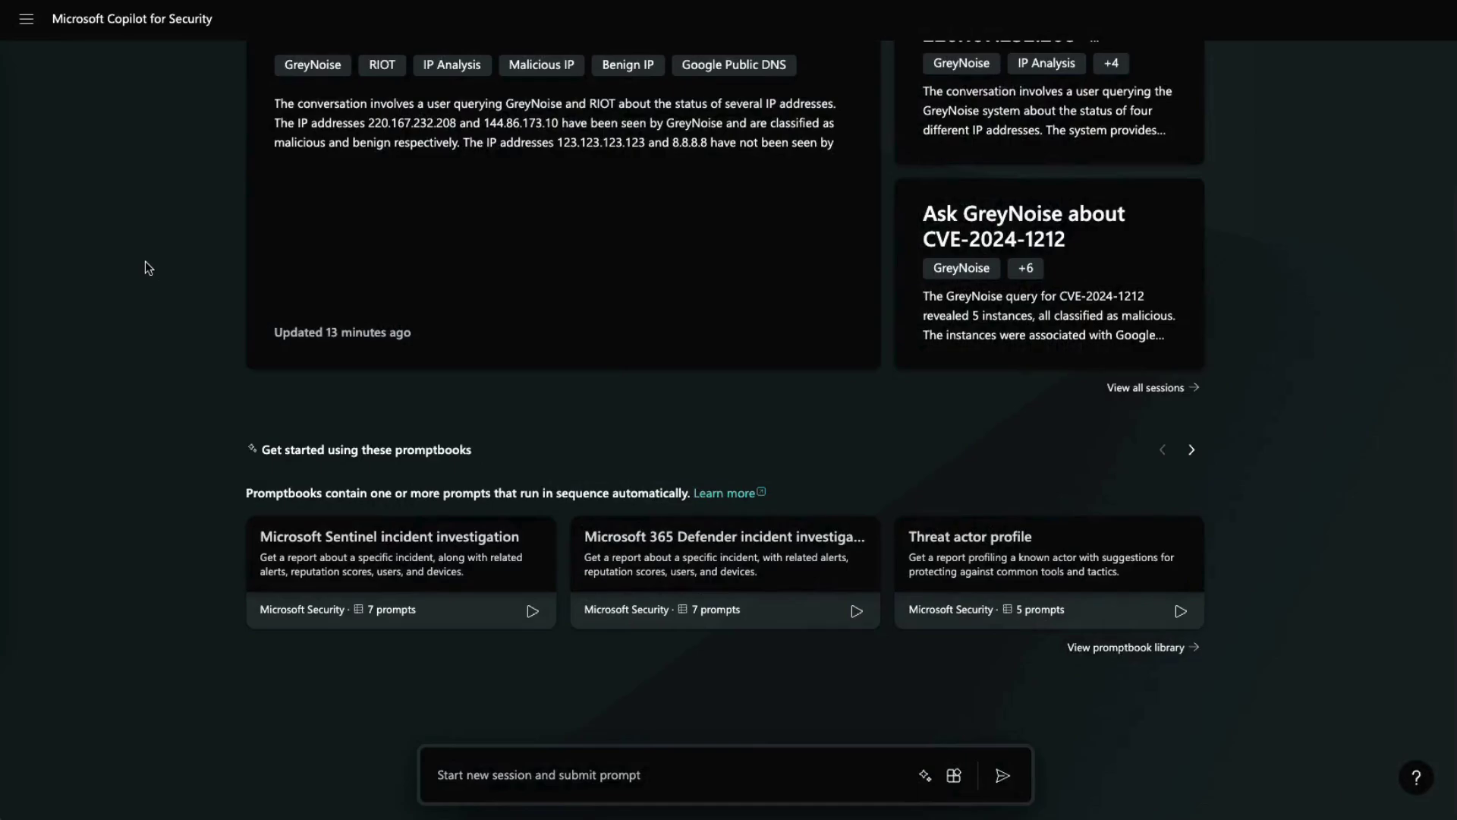
Step: Open the saved session "Ask GreyNoise about 220.167.232.208 - Community" and read its responses through the 1.1.1.1 prompt
scroll(145, 261, "up", 2)
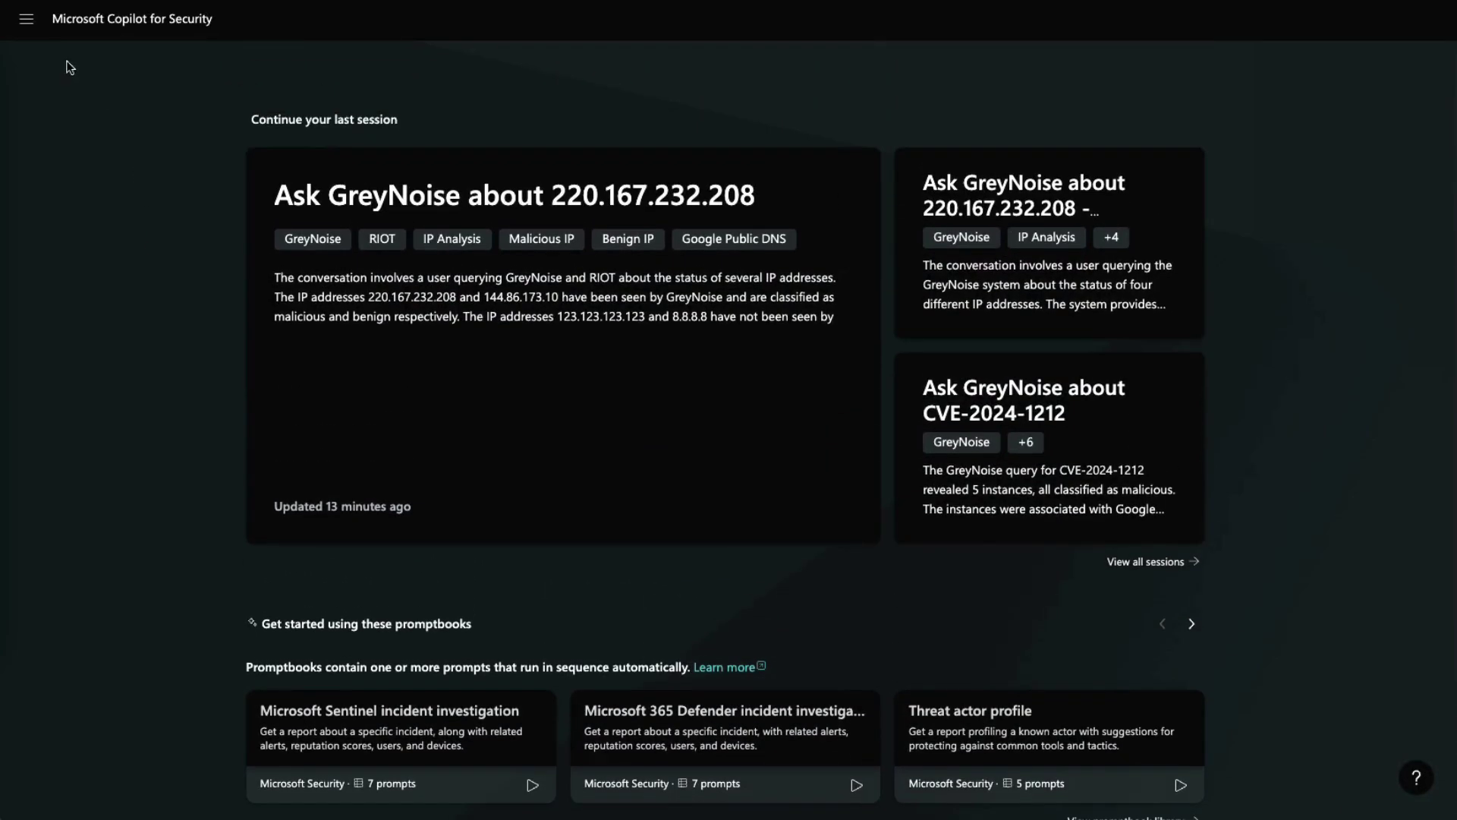
left_click(26, 18)
left_click(75, 125)
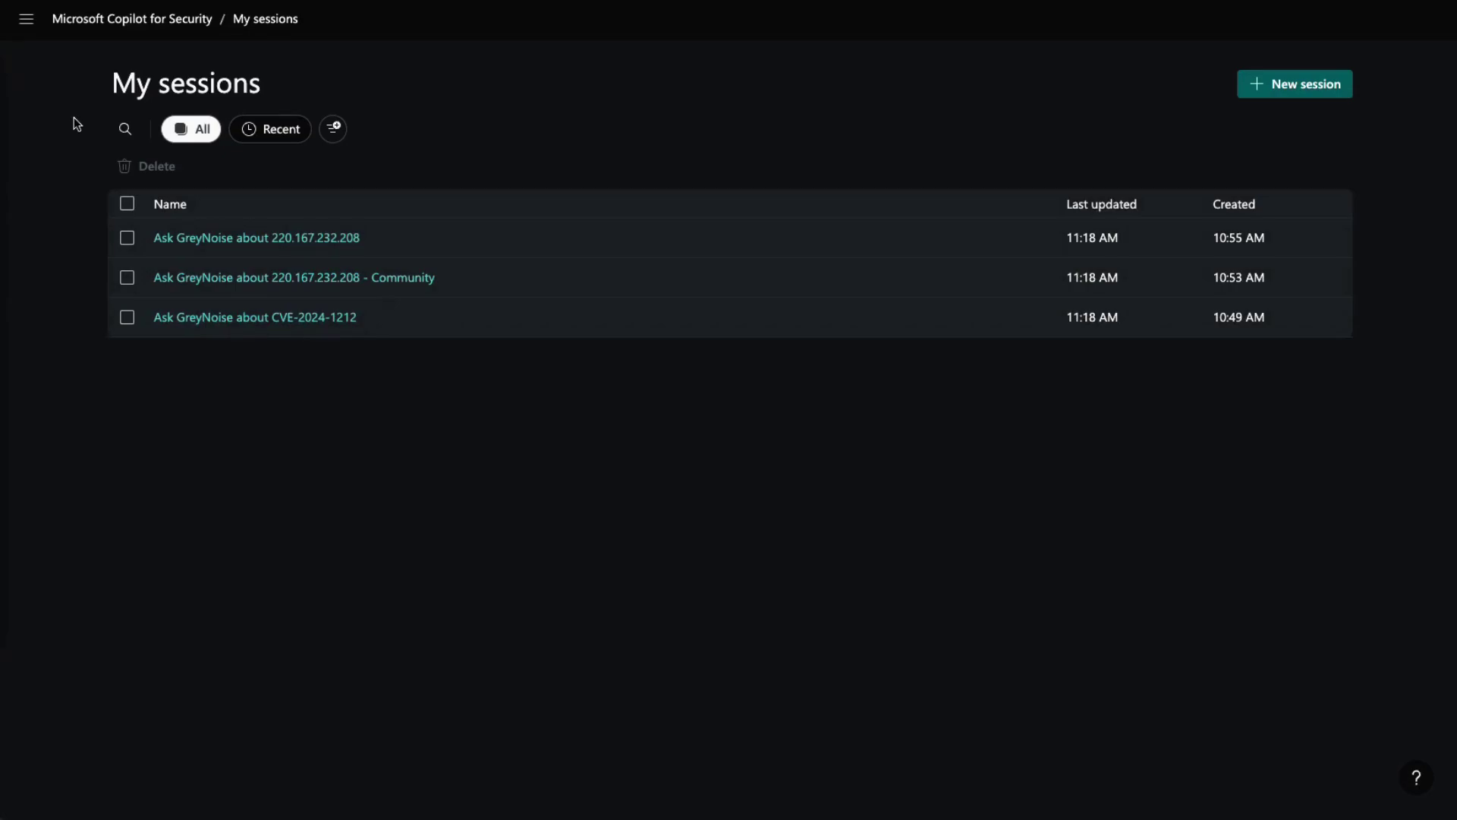
left_click(258, 283)
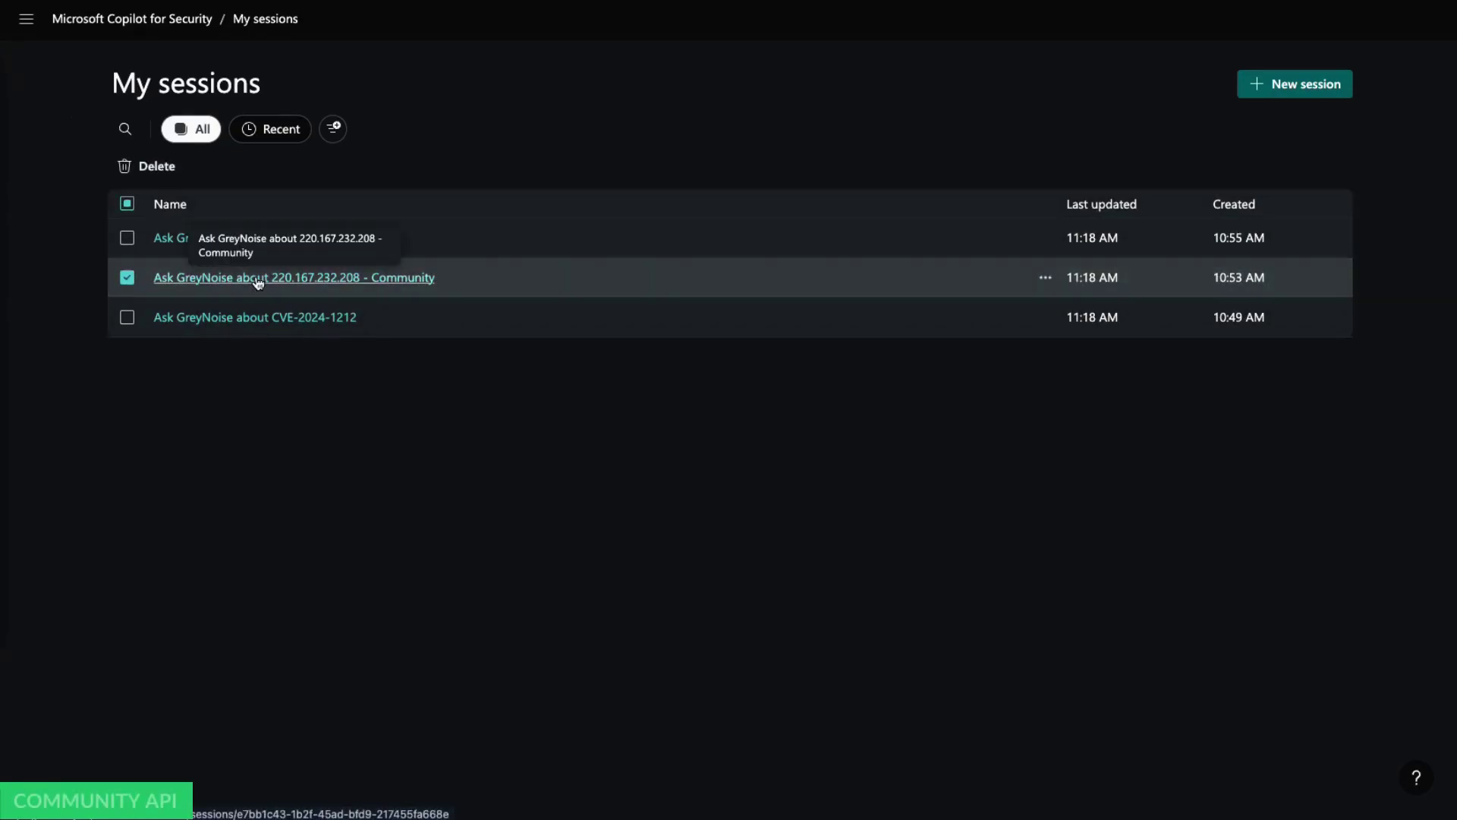
left_click(258, 278)
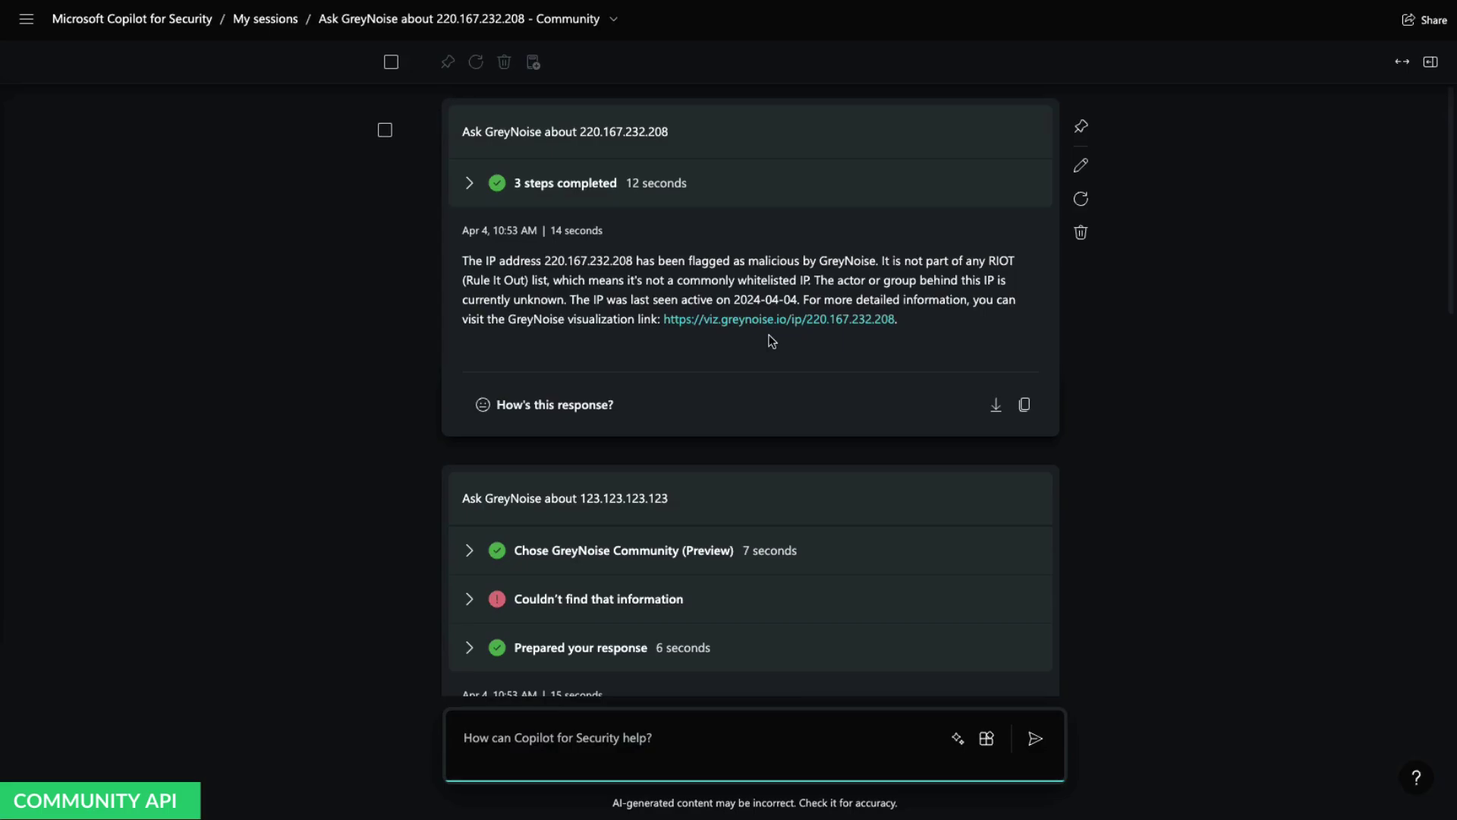
scroll(772, 341, "down", 3)
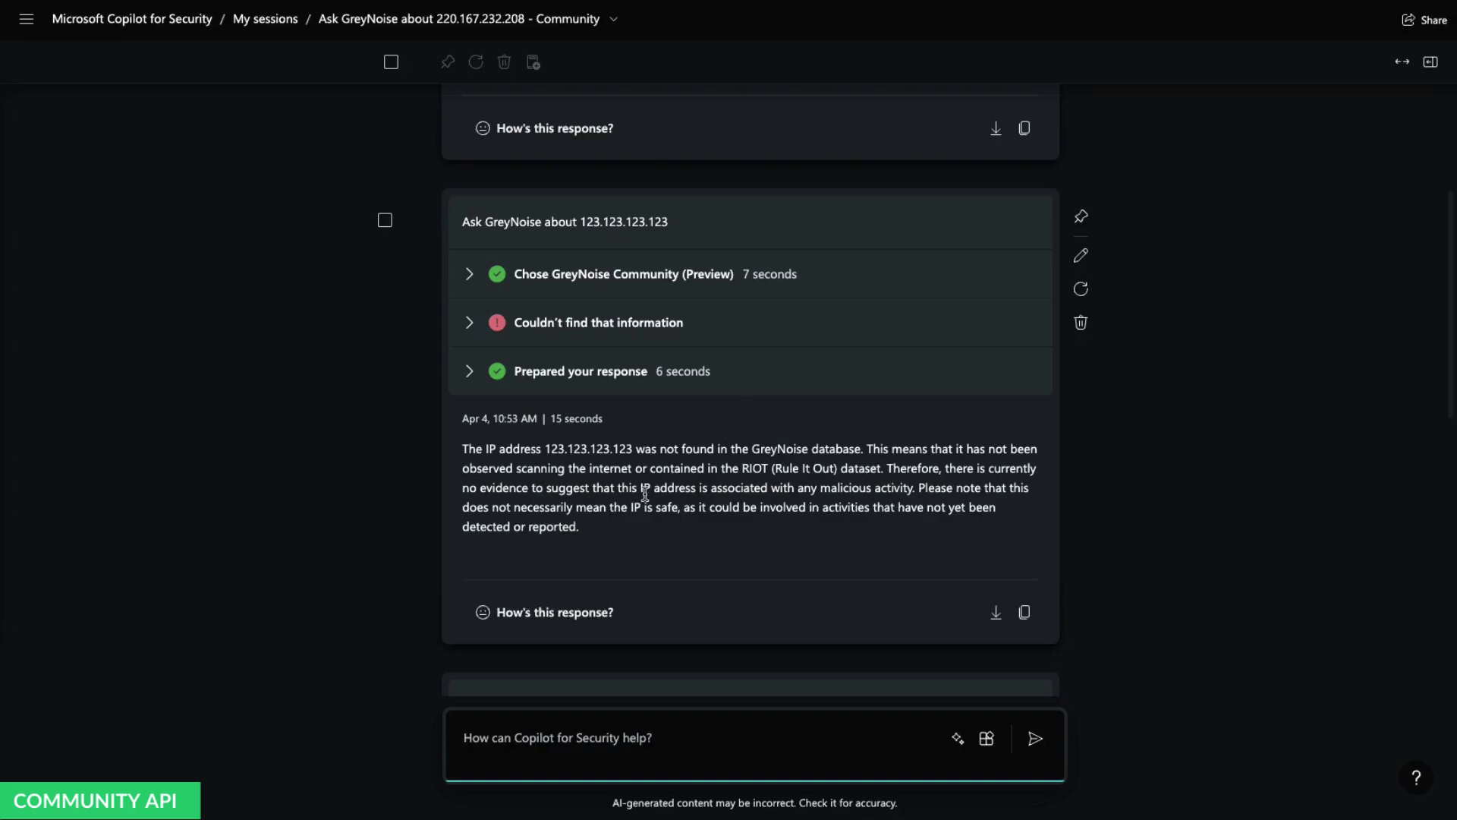
scroll(672, 452, "down", 5)
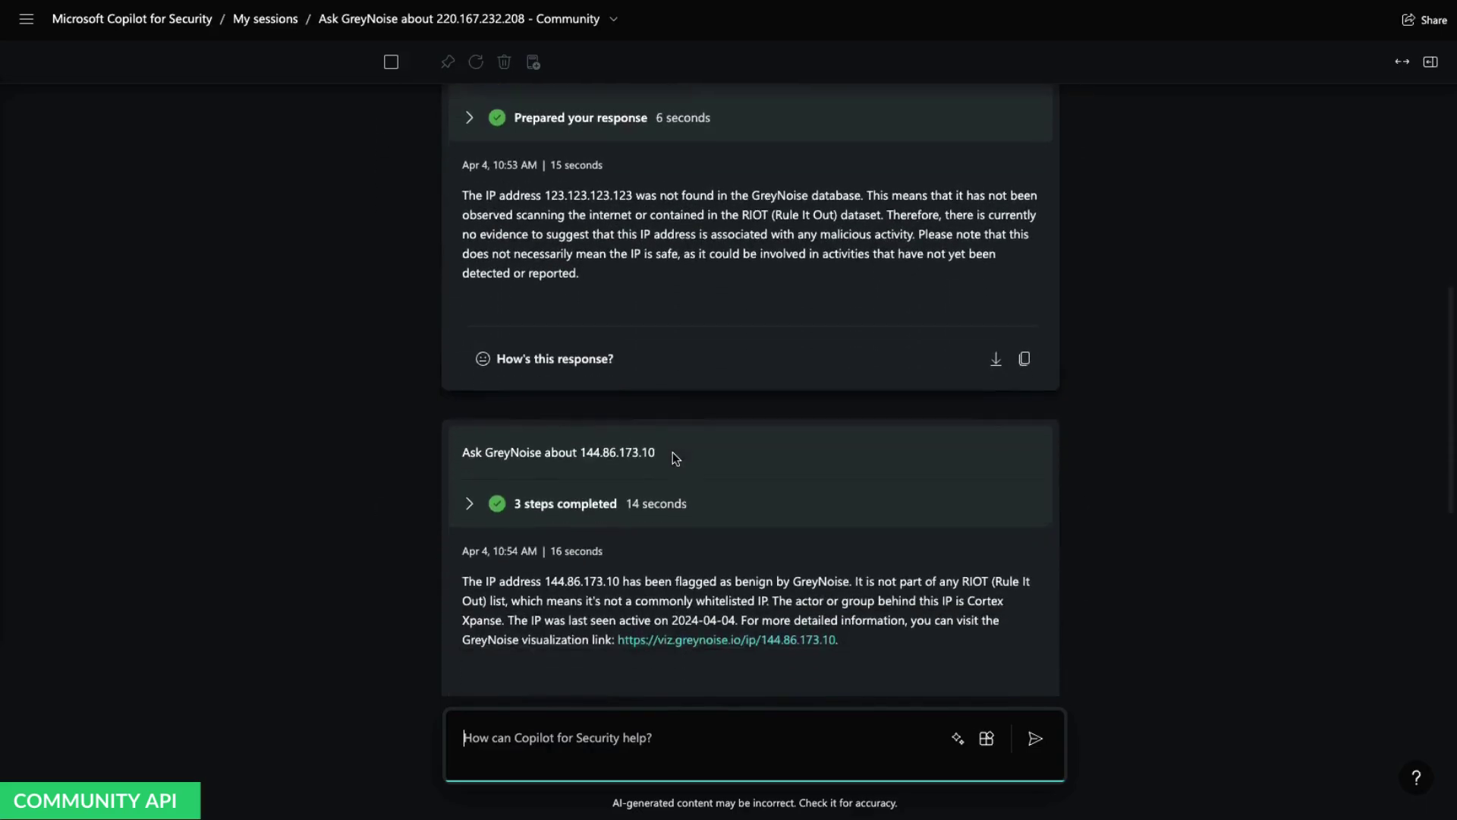
scroll(674, 444, "down", 1)
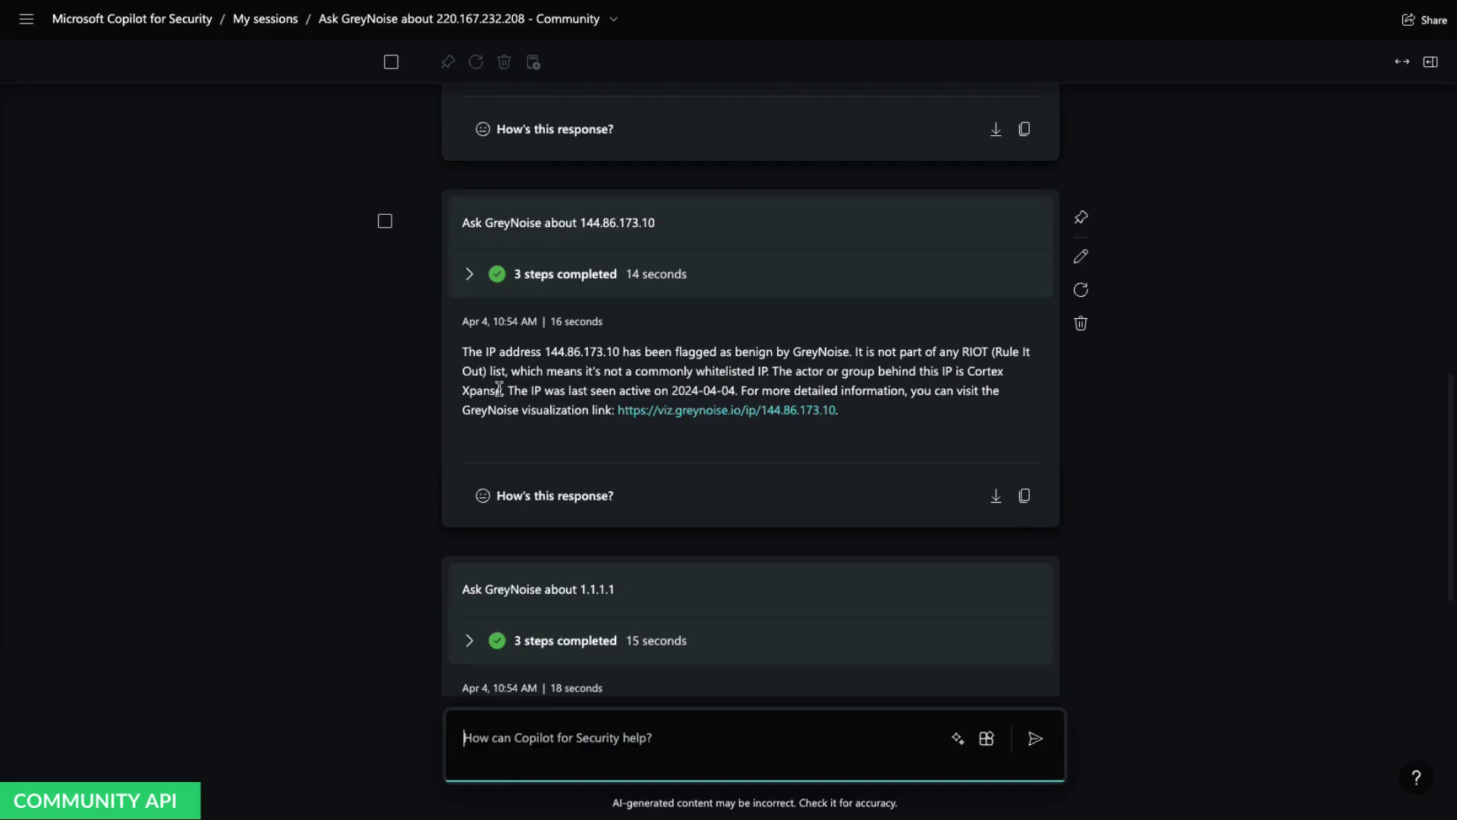
scroll(494, 390, "down", 3)
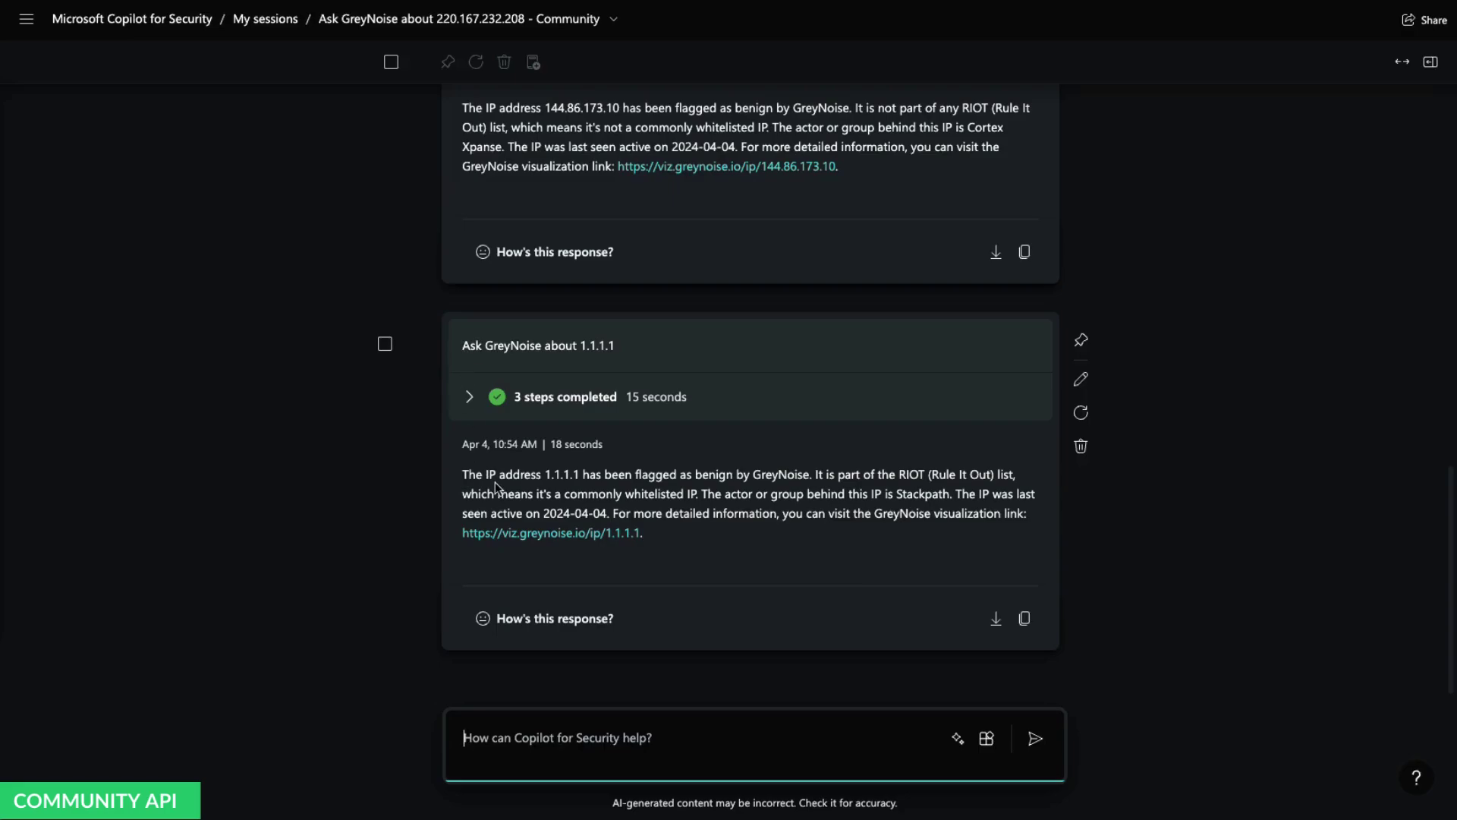
Step: Return to the list of saved sessions and open "Ask GreyNoise about 220.167.232.208"
left_click(261, 22)
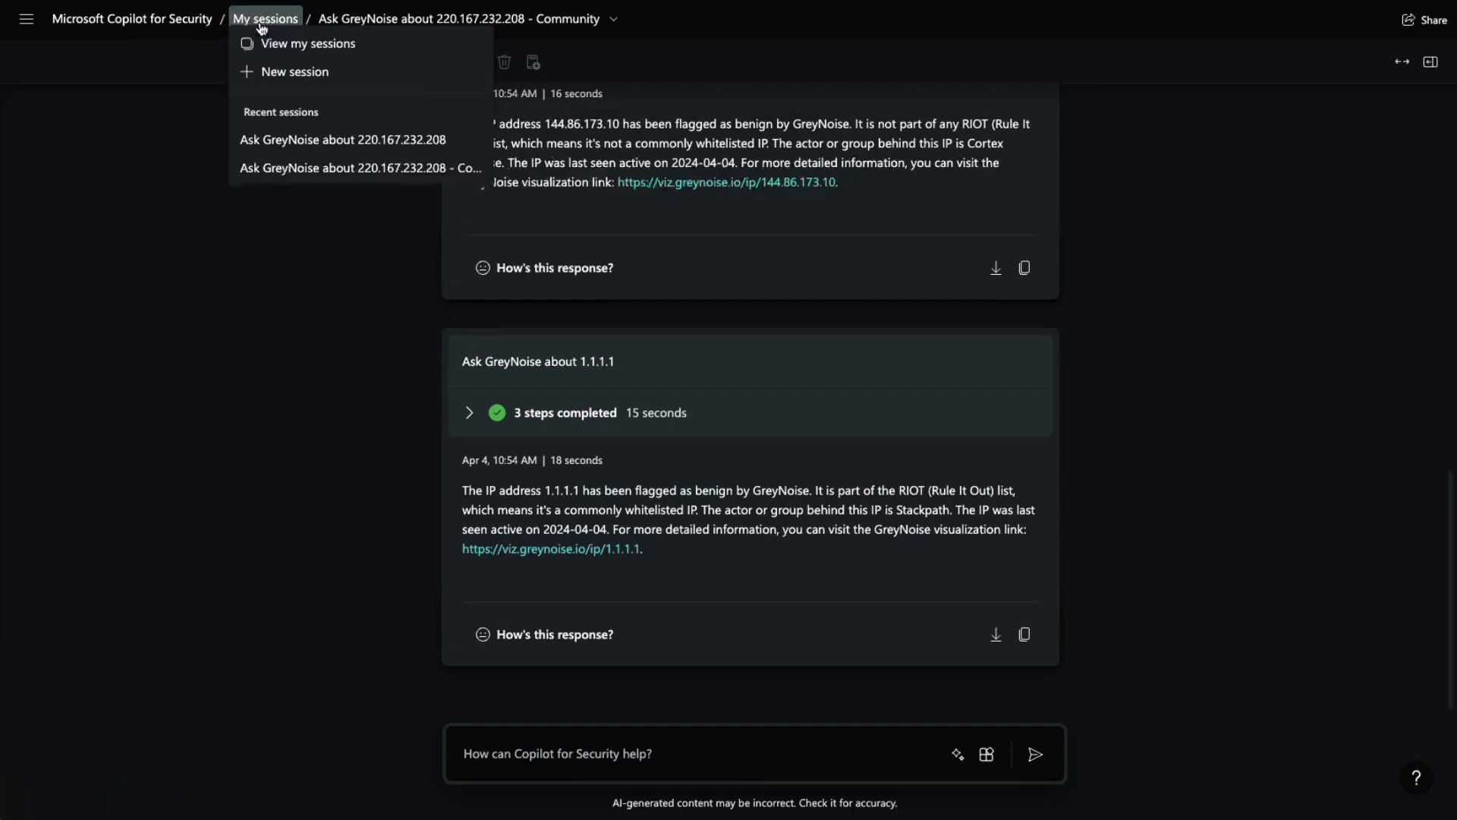
left_click(303, 46)
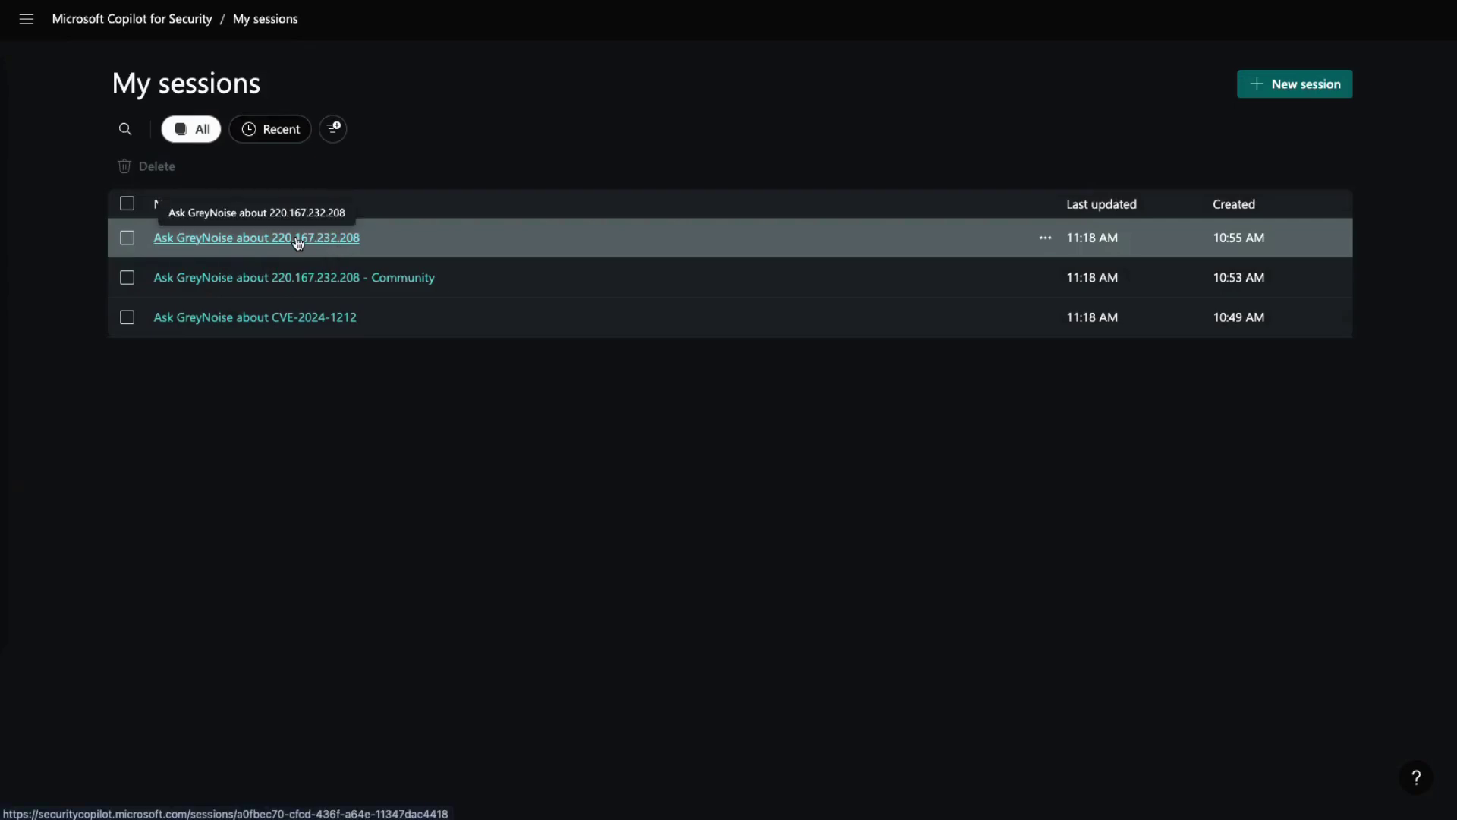
left_click(297, 240)
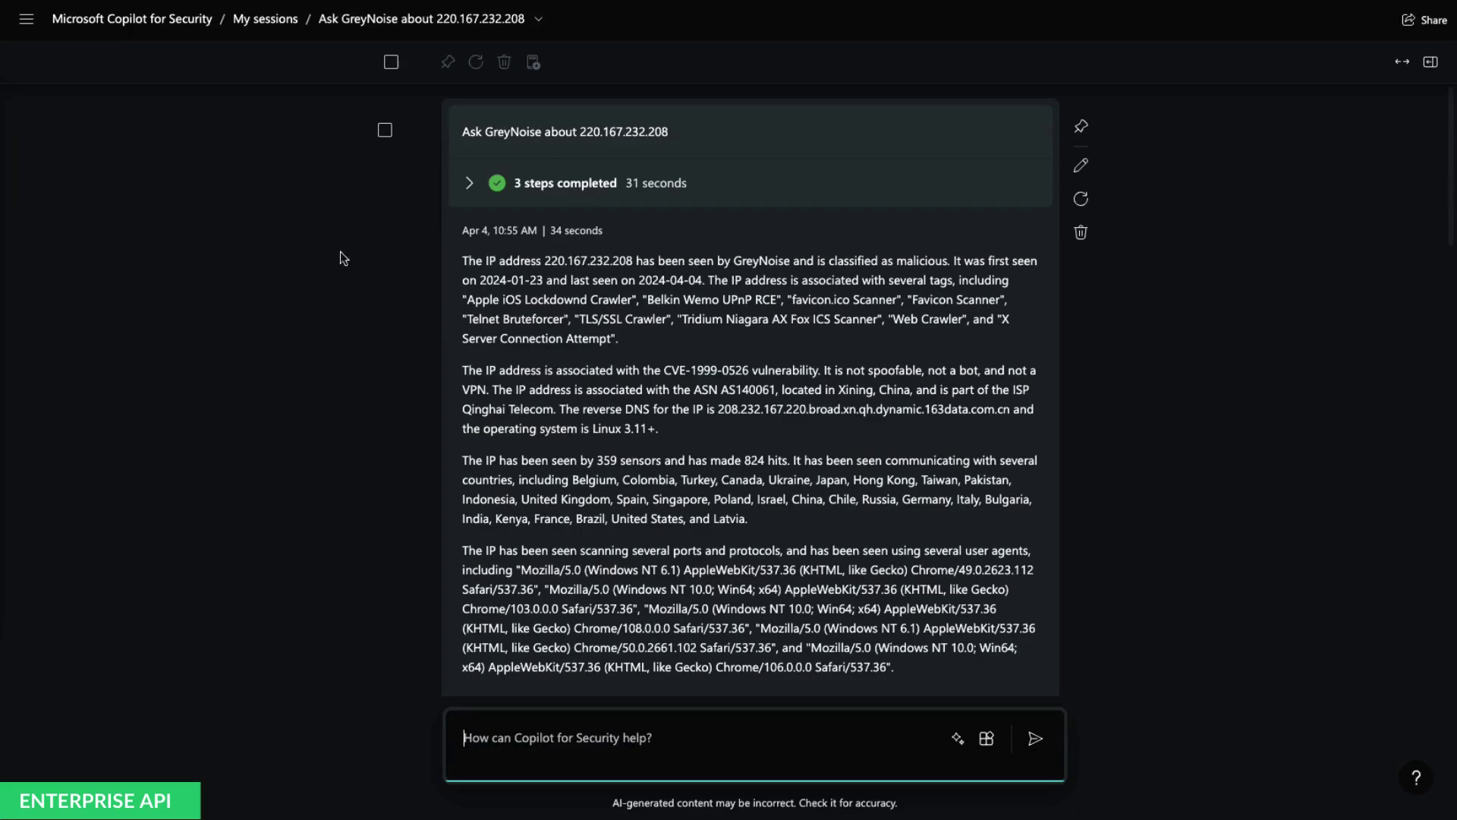
Step: Examine the GreyNoise Enterprise responses for each queried IP address, through the RIOT lookup of 8.8.8.8
scroll(453, 384, "down", 1)
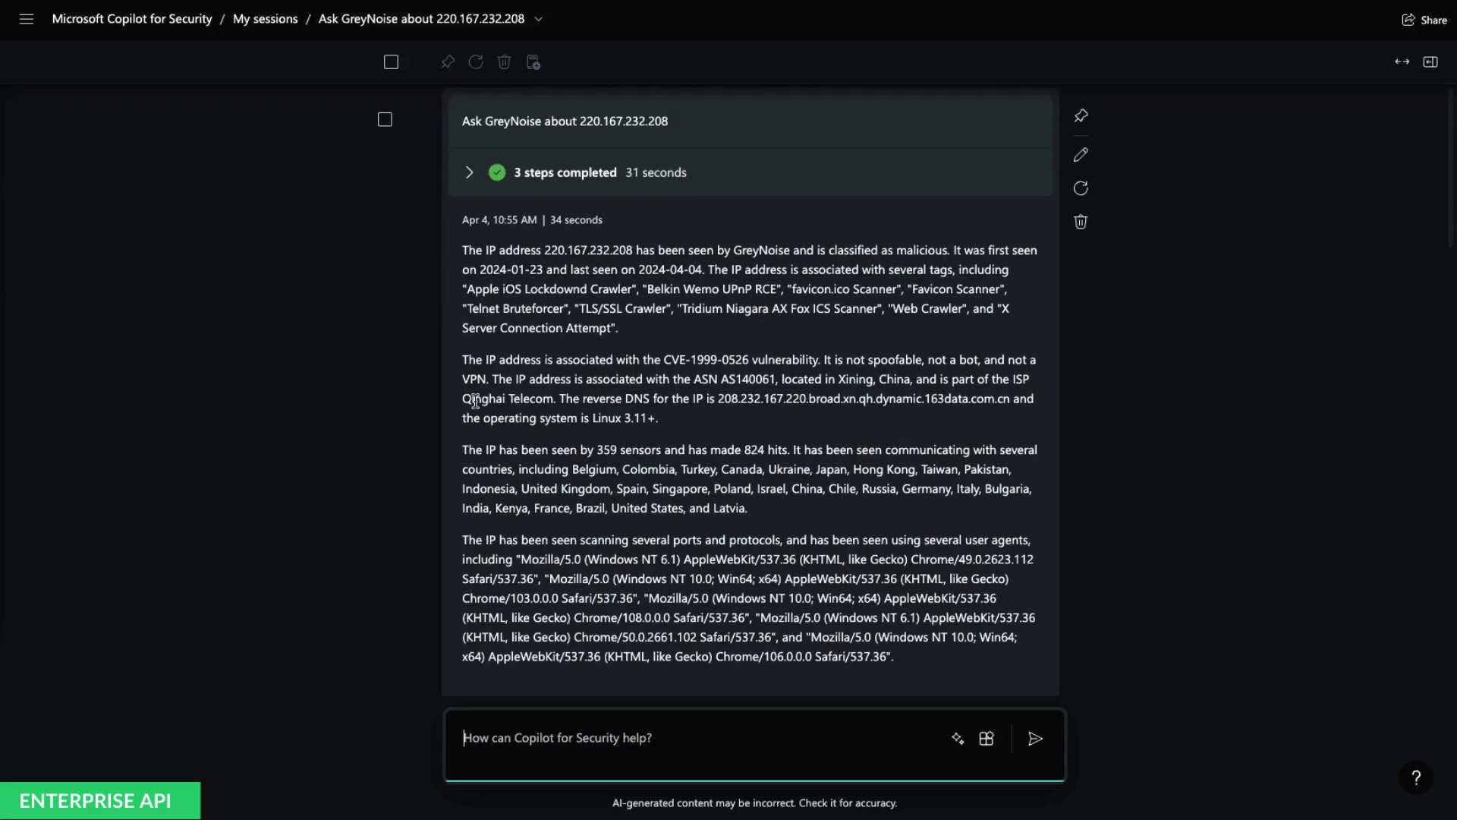
scroll(475, 401, "down", 9)
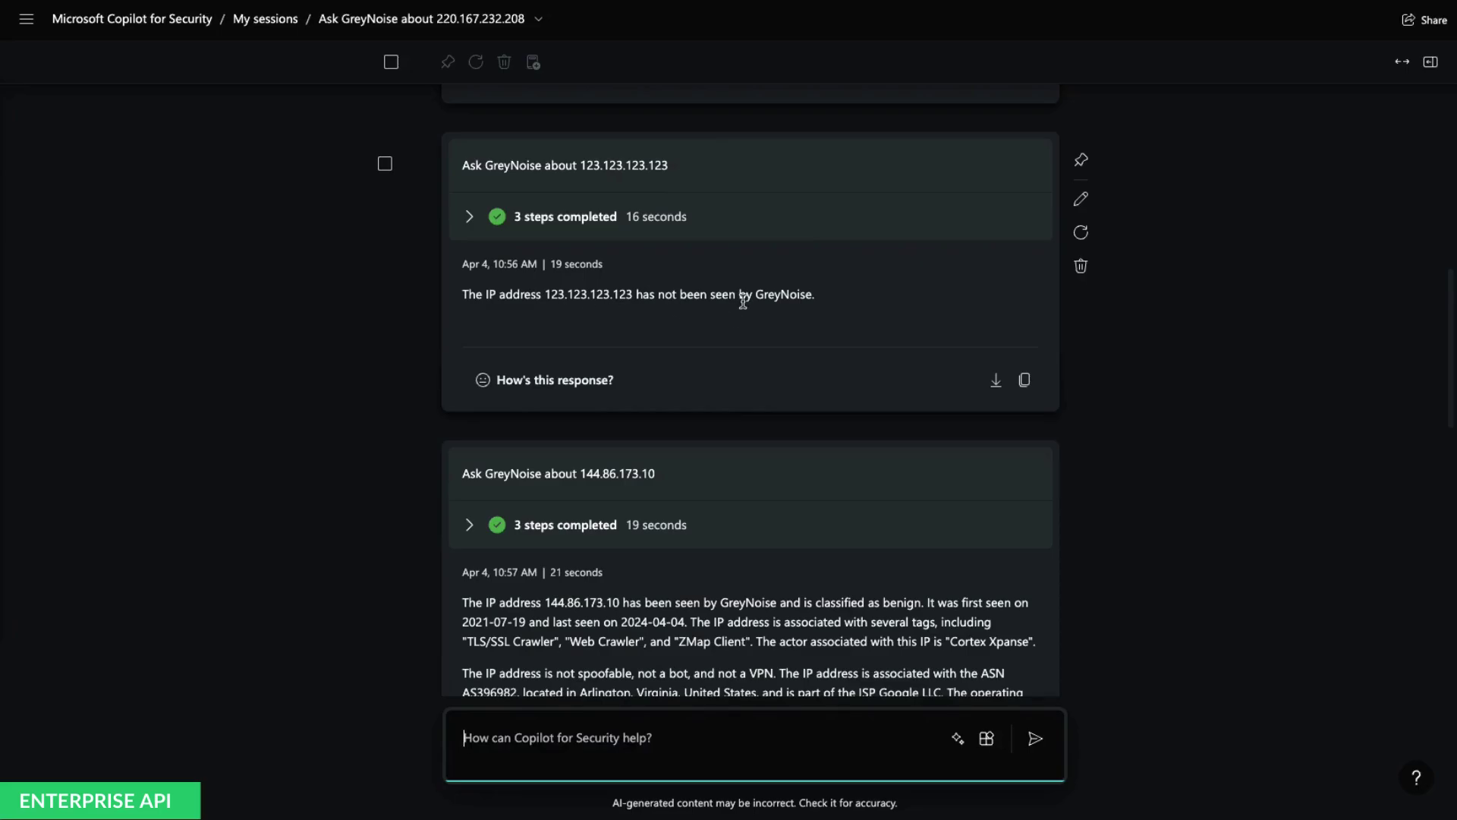
scroll(750, 307, "down", 4)
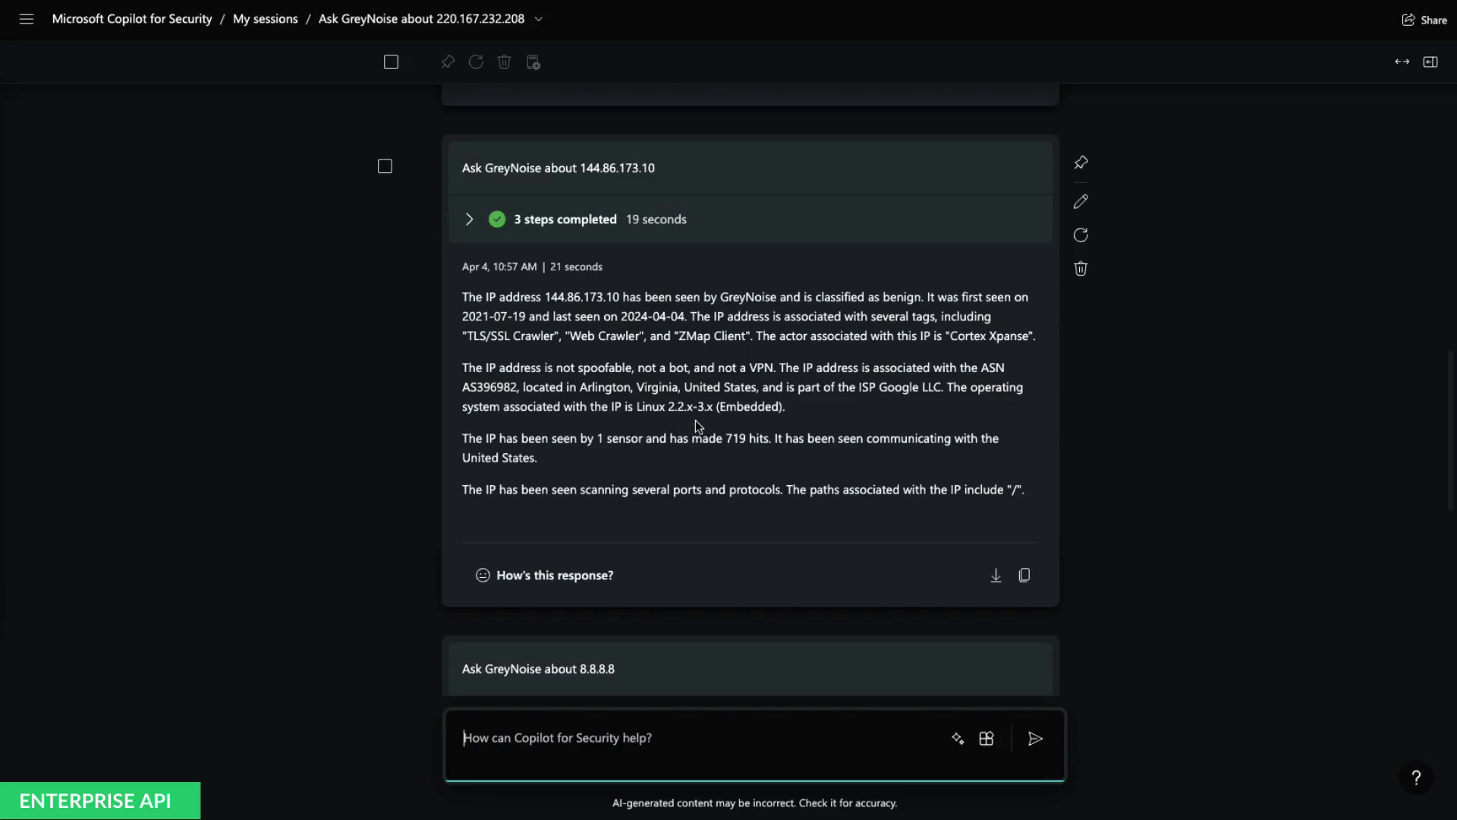
scroll(698, 425, "down", 2)
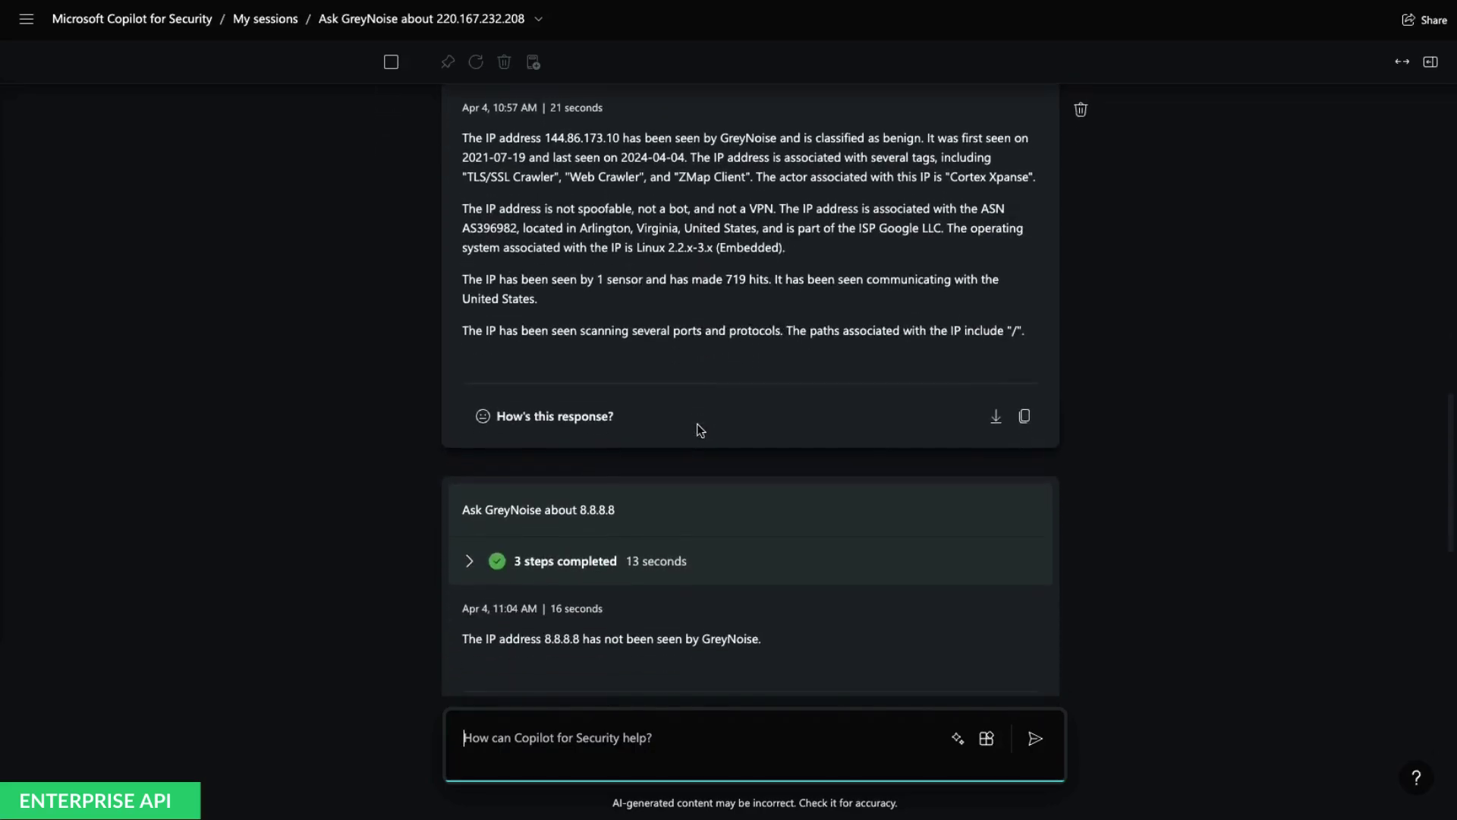
scroll(698, 425, "down", 2)
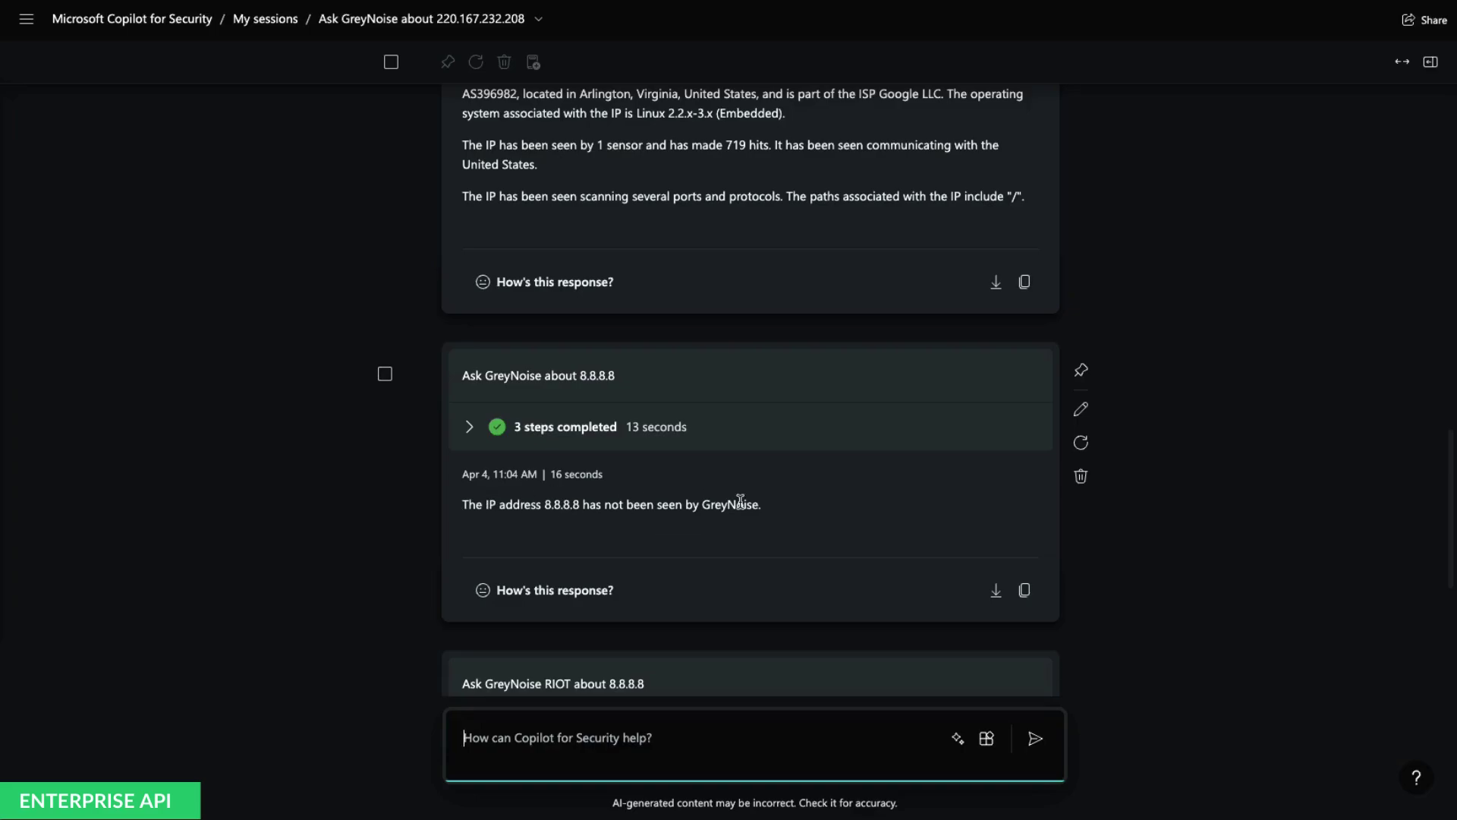
scroll(581, 385, "down", 1)
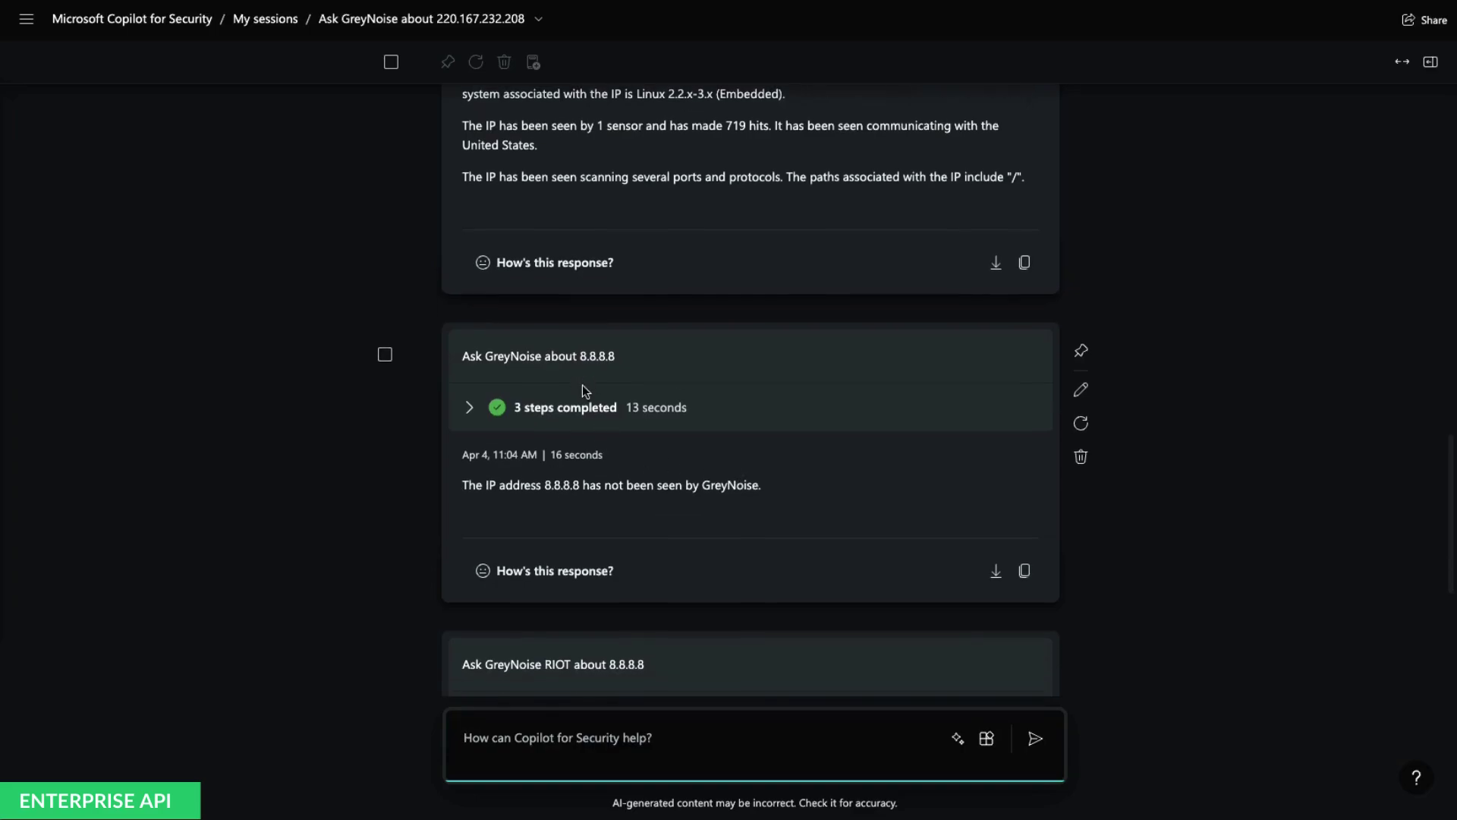
scroll(351, 449, "down", 1)
scroll(348, 444, "down", 4)
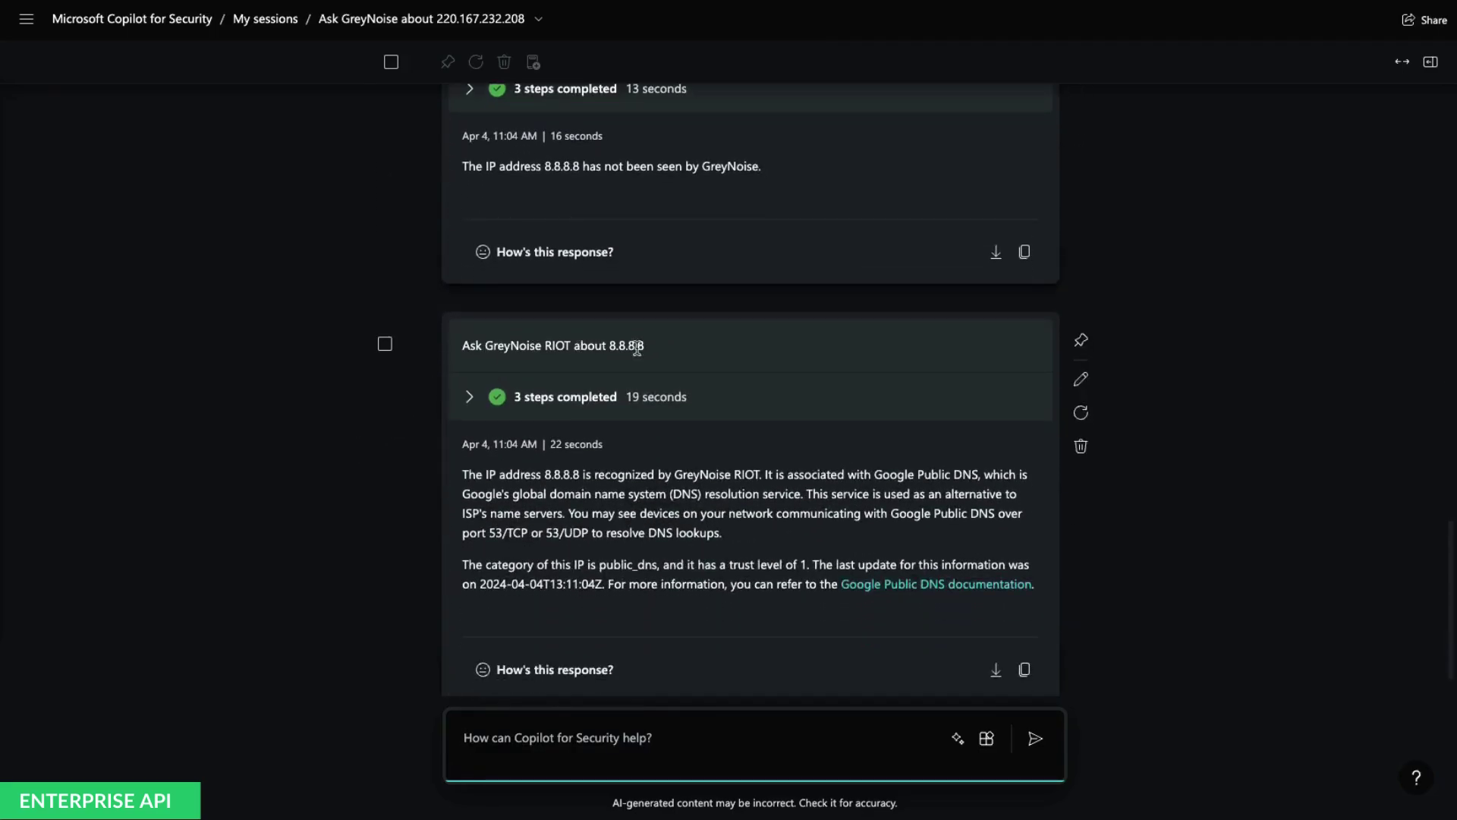
scroll(607, 490, "down", 1)
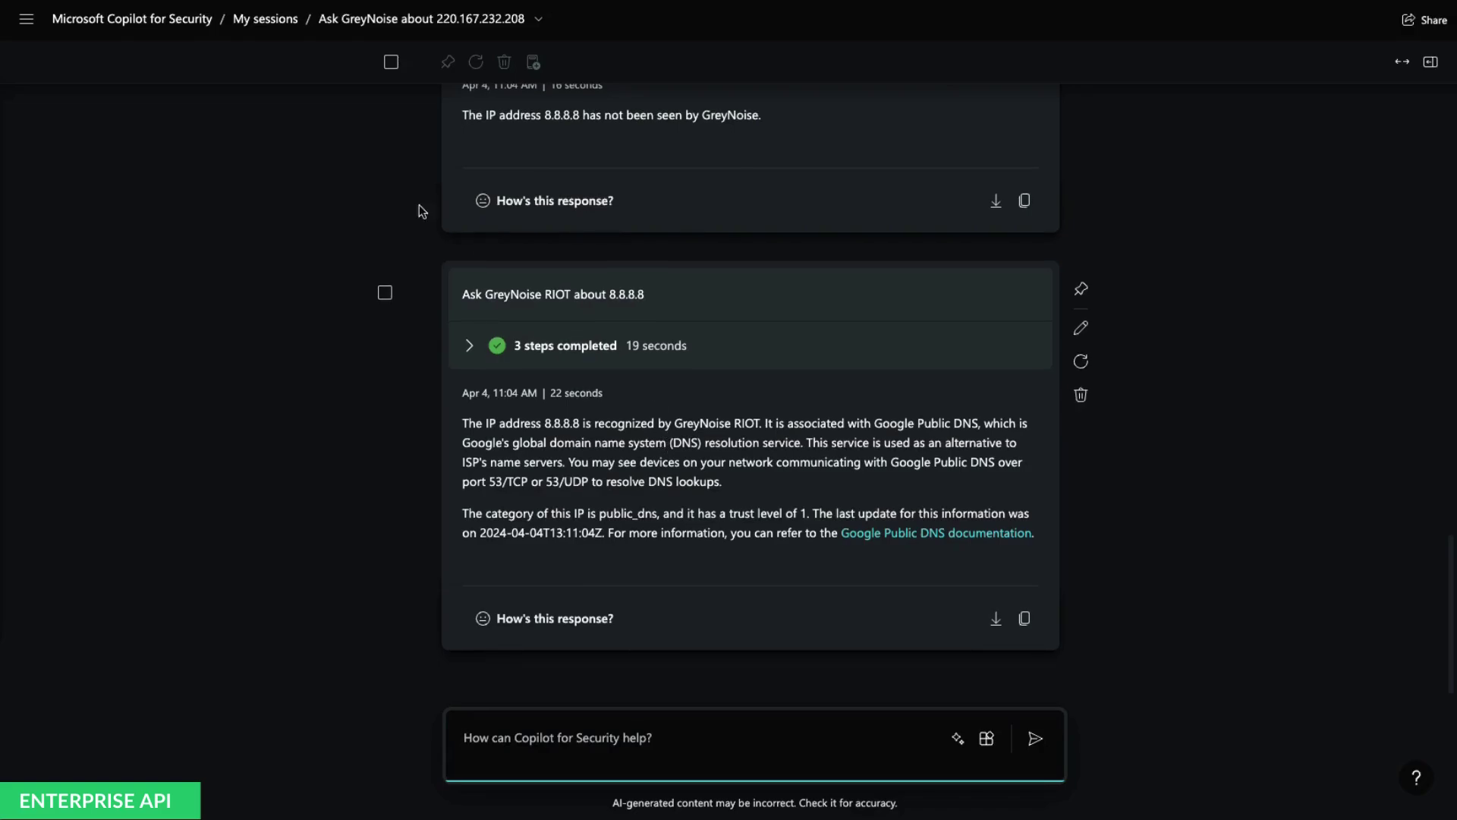
Step: Open the saved session "Ask GreyNoise about CVE-2024-1212" and read the full query response
left_click(266, 27)
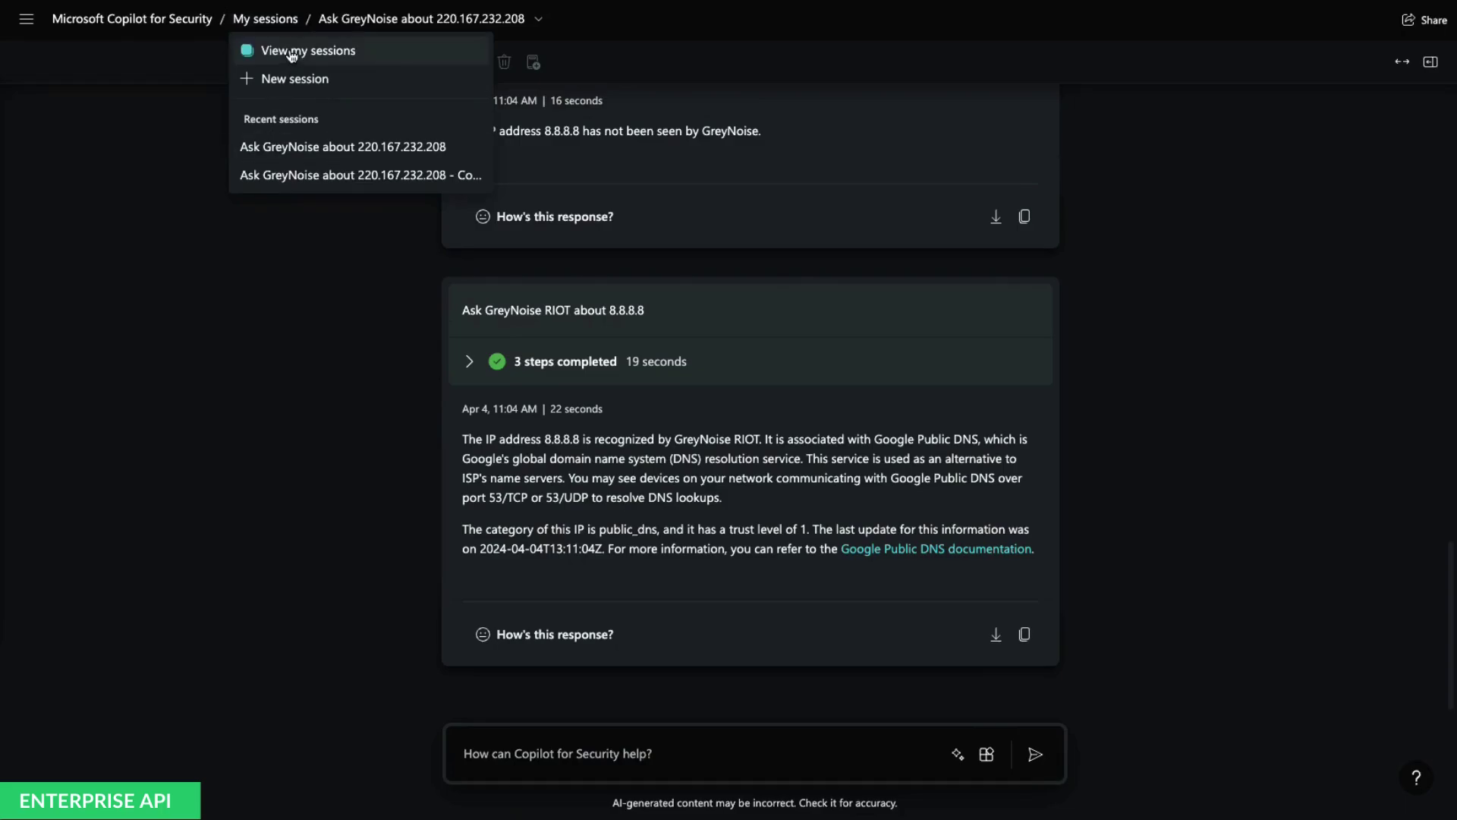
left_click(282, 52)
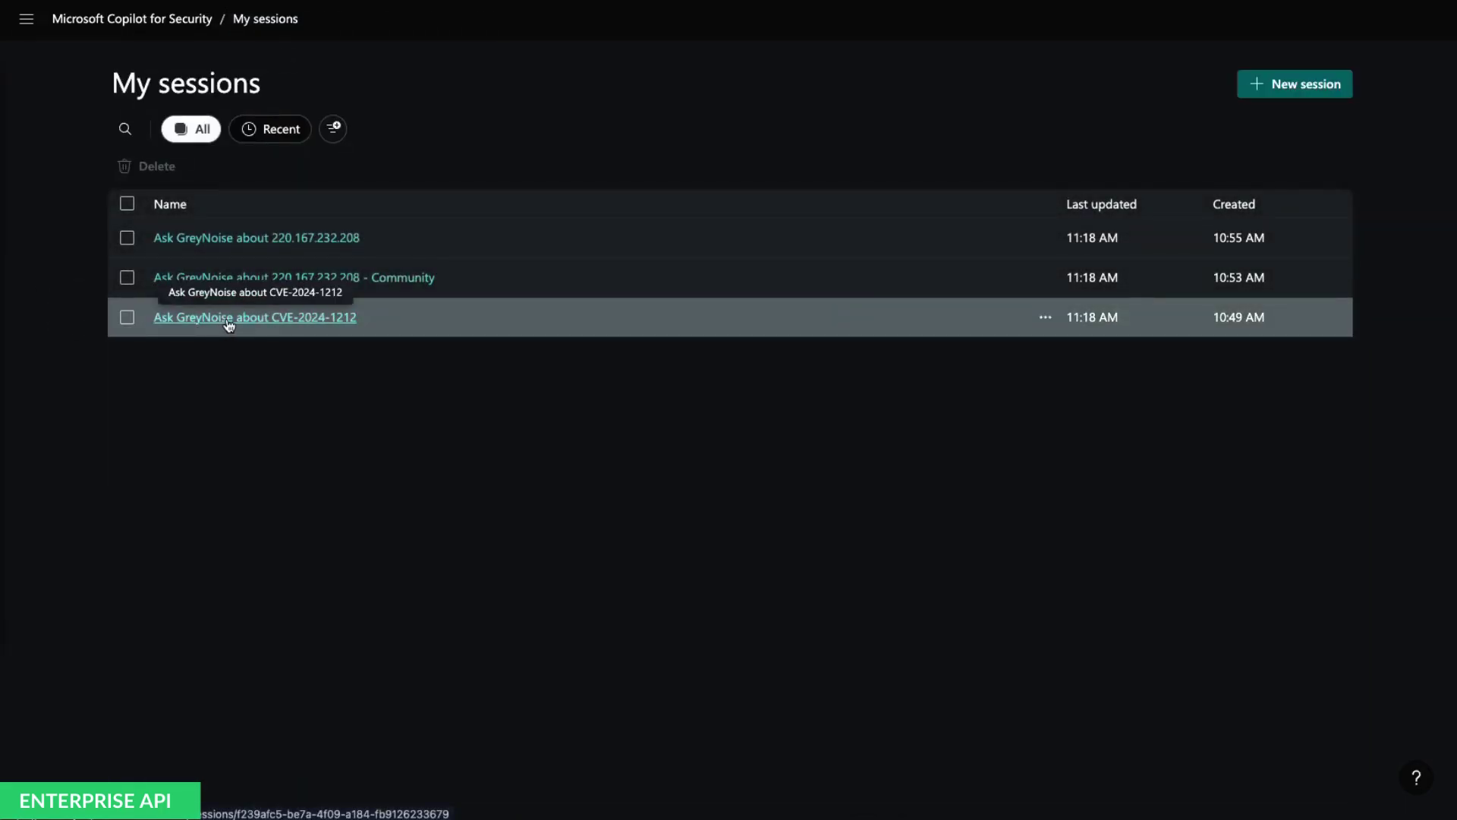
left_click(229, 319)
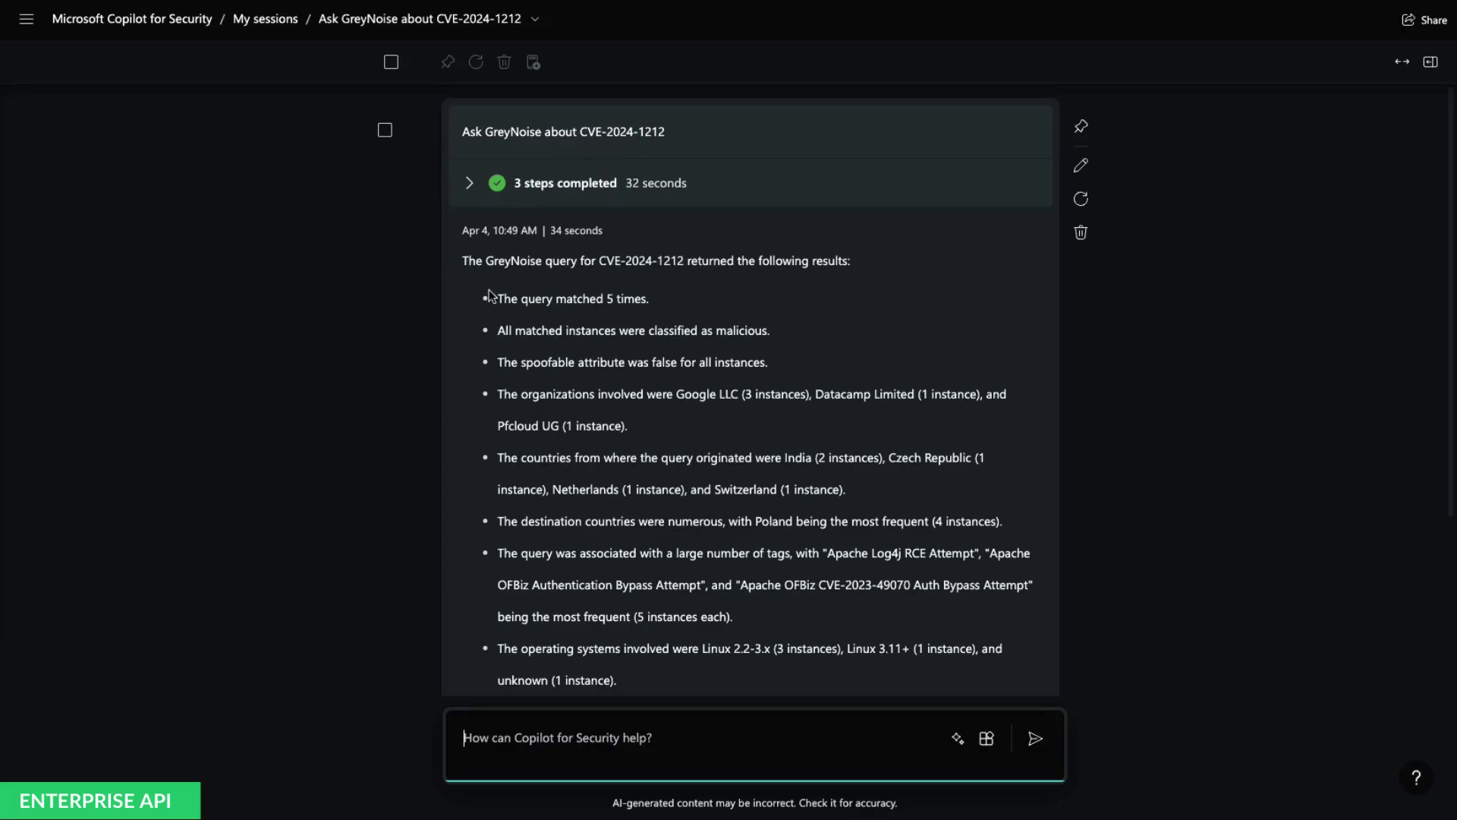
scroll(496, 317, "down", 1)
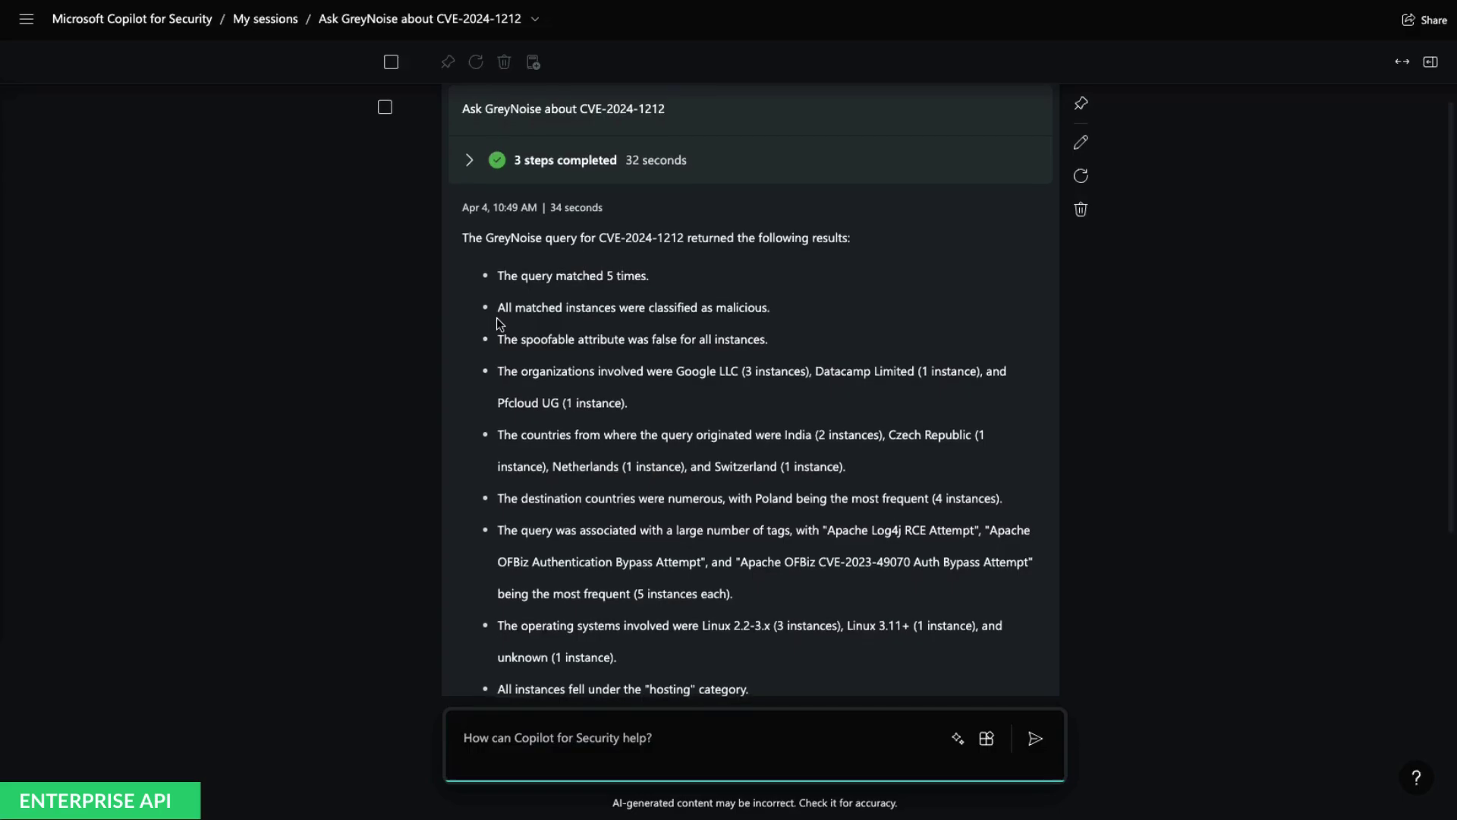
scroll(500, 324, "down", 1)
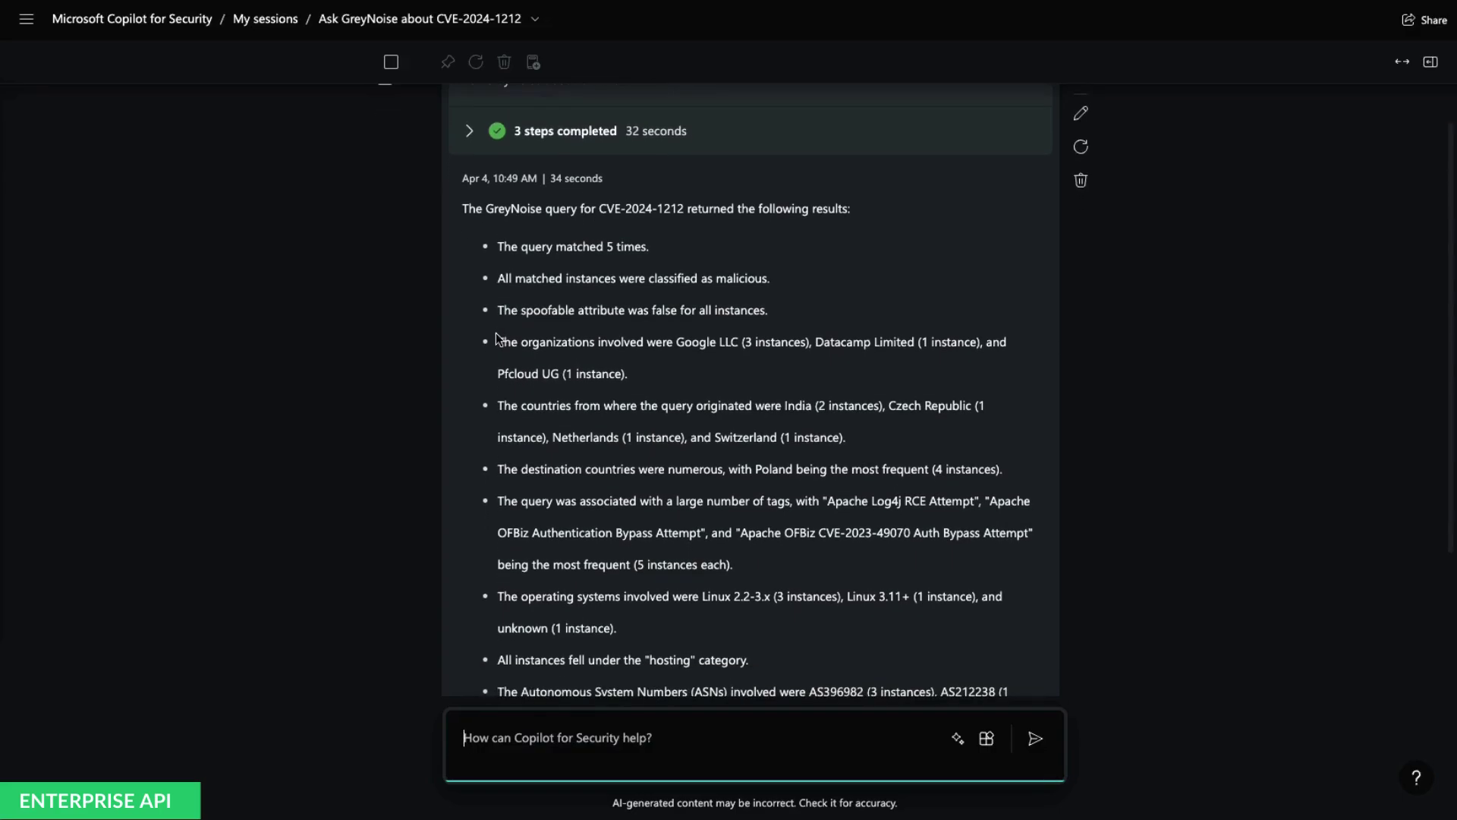
scroll(498, 338, "down", 2)
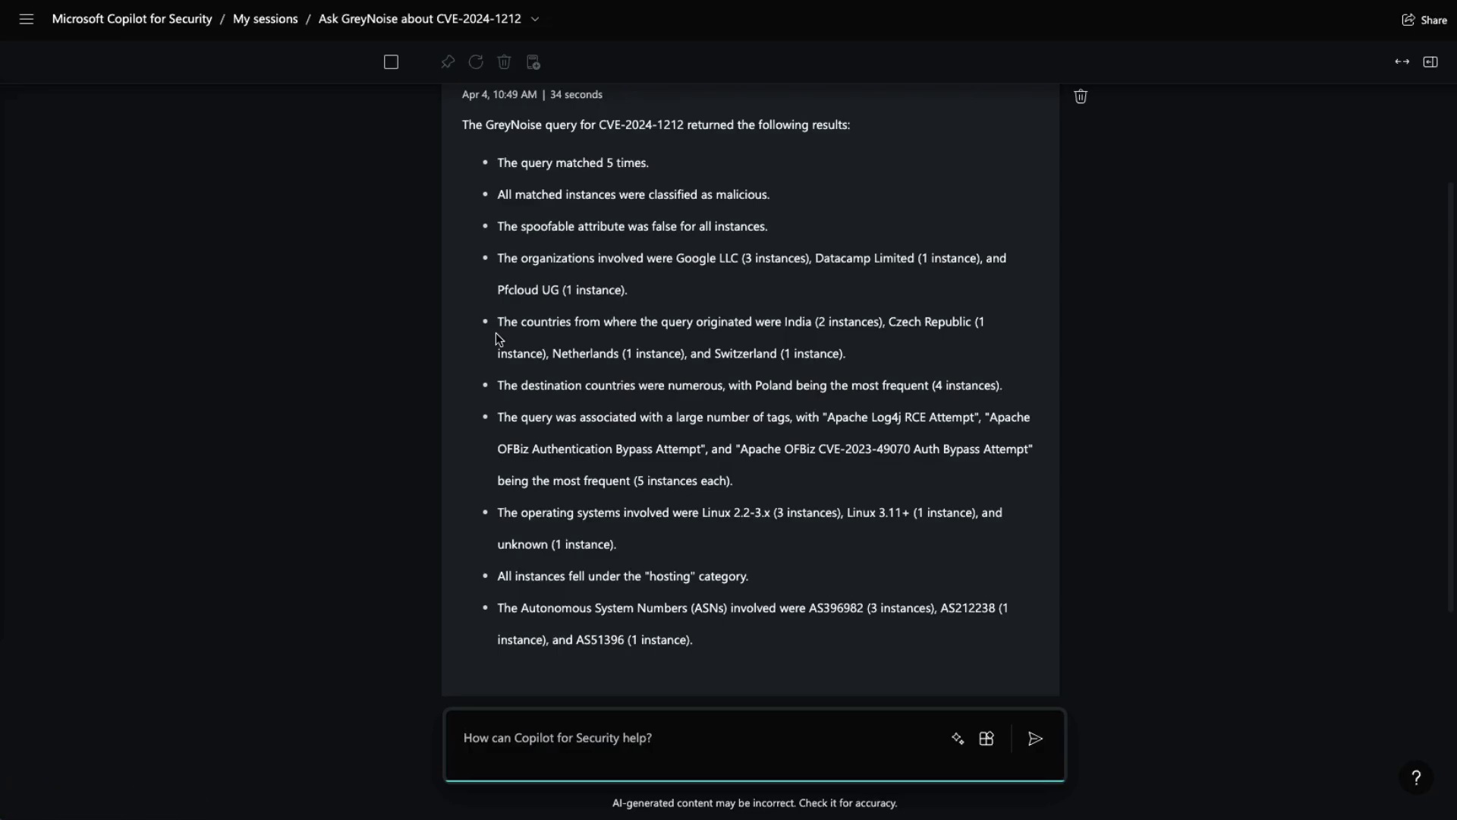
Step: View all system capabilities, review the GreyNoise Enterprise (Preview) lookups, and close the list
left_click(958, 752)
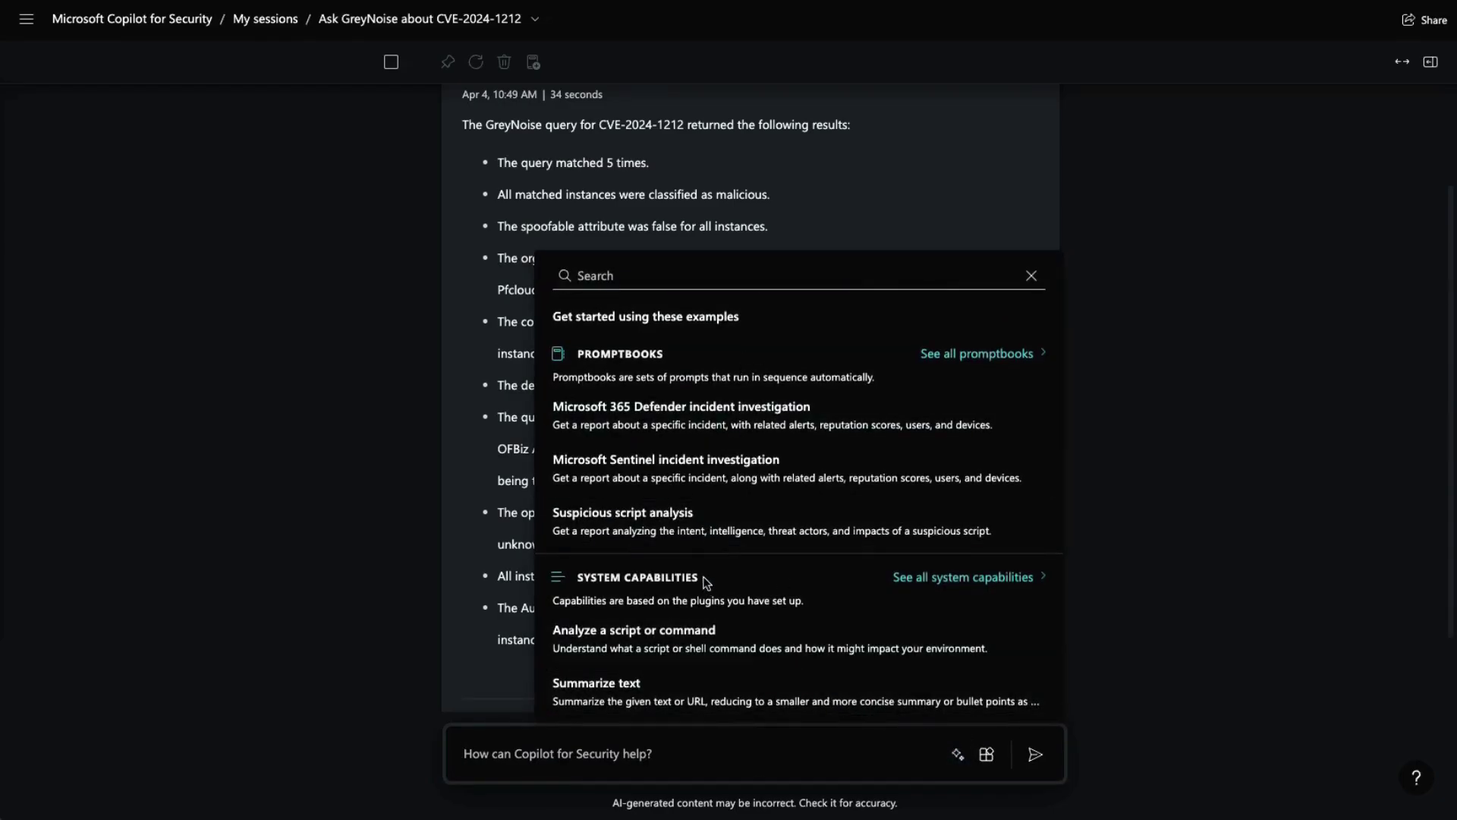
left_click(941, 581)
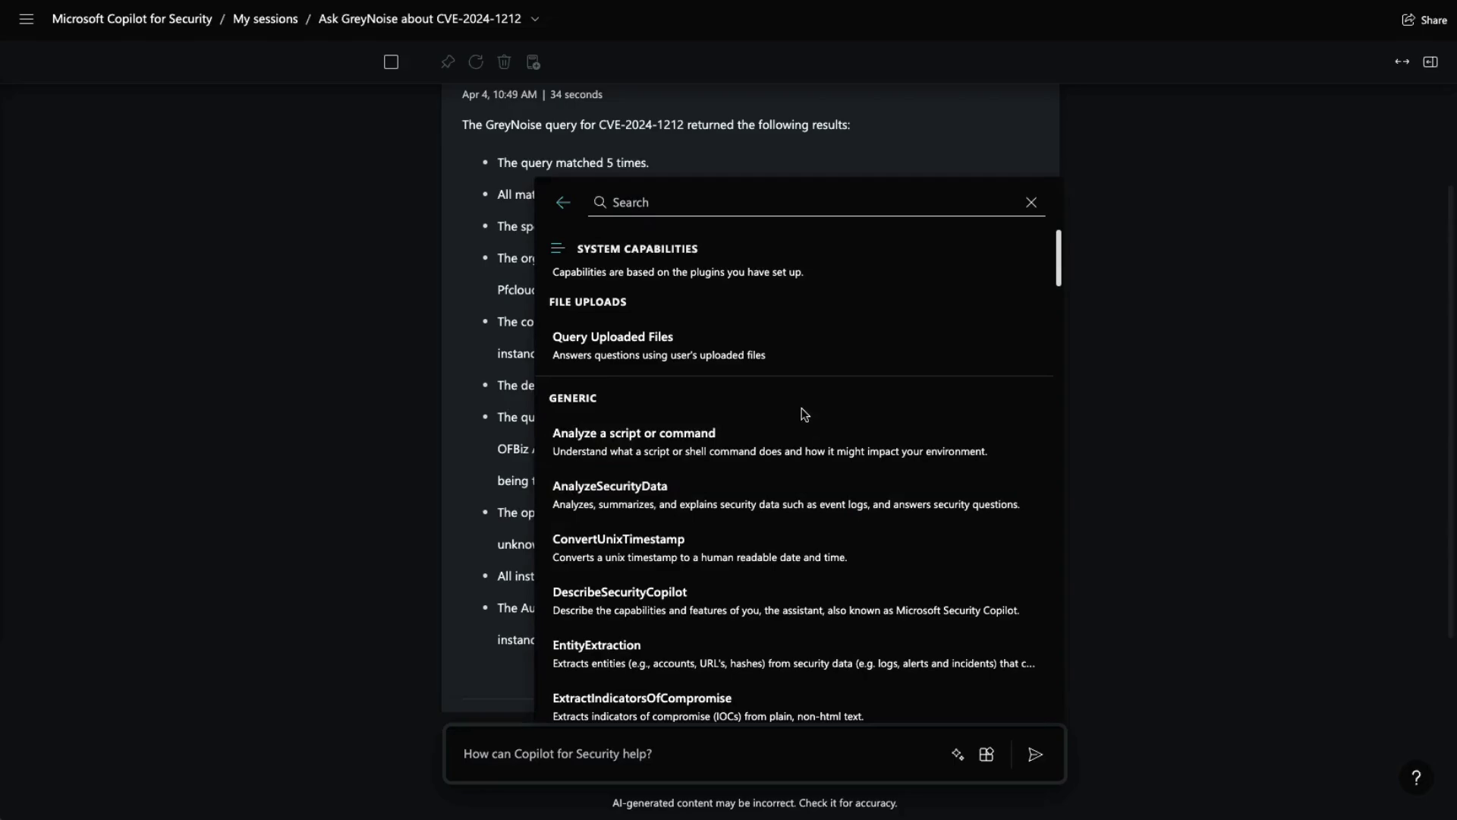
scroll(802, 414, "down", 8)
scroll(803, 419, "down", 3)
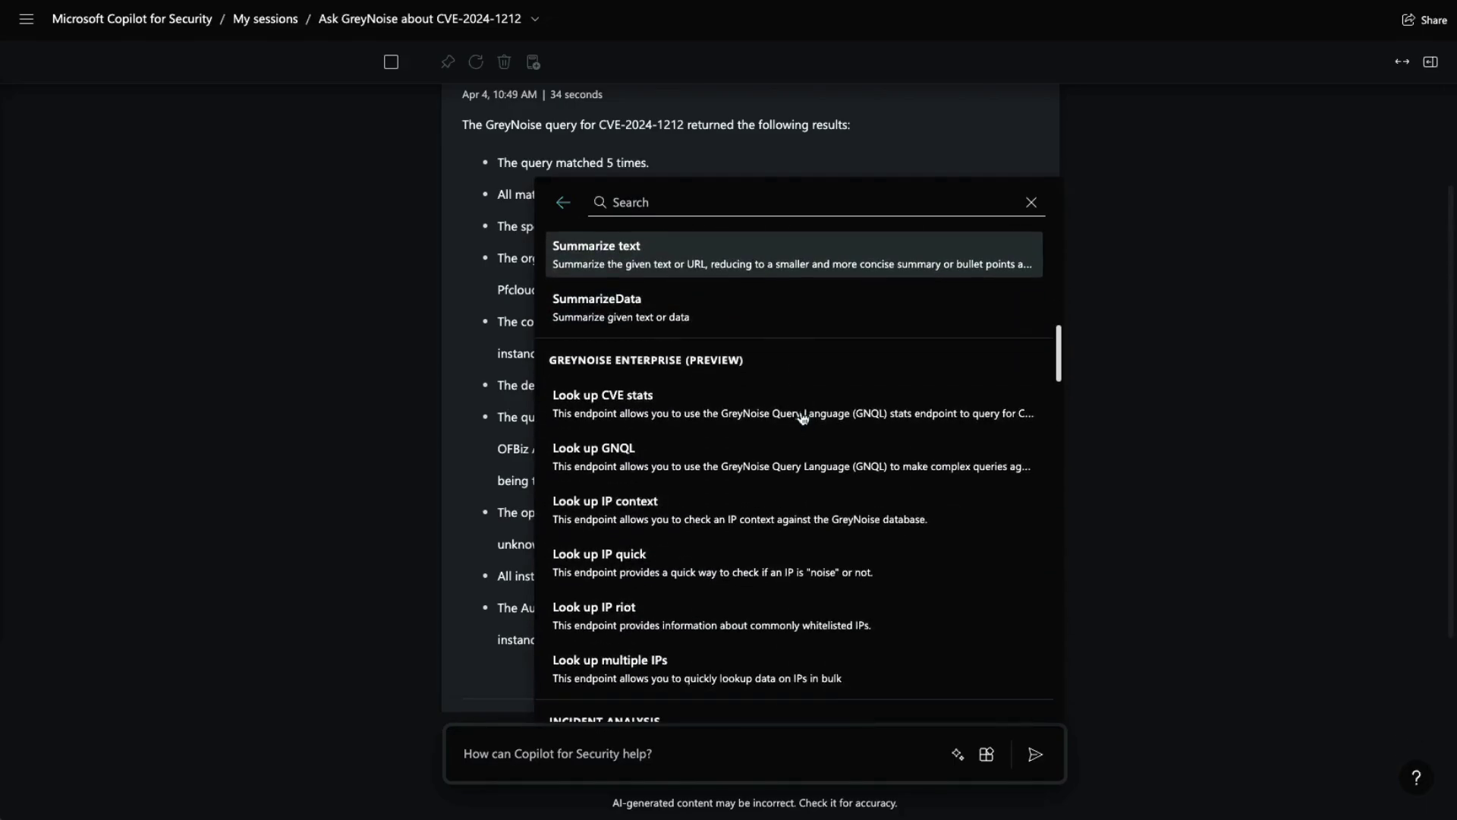
scroll(555, 323, "down", 1)
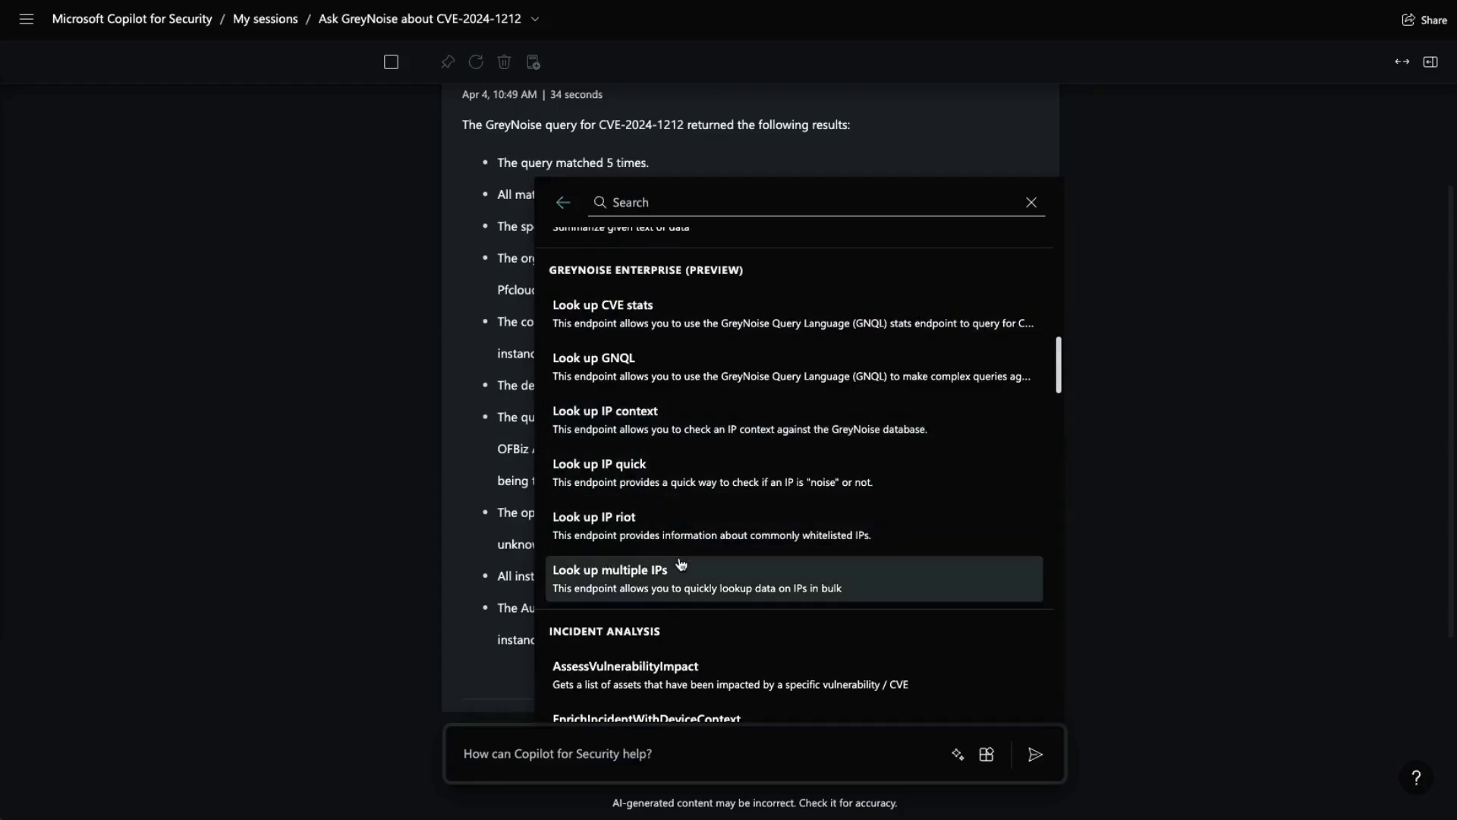
left_click(283, 332)
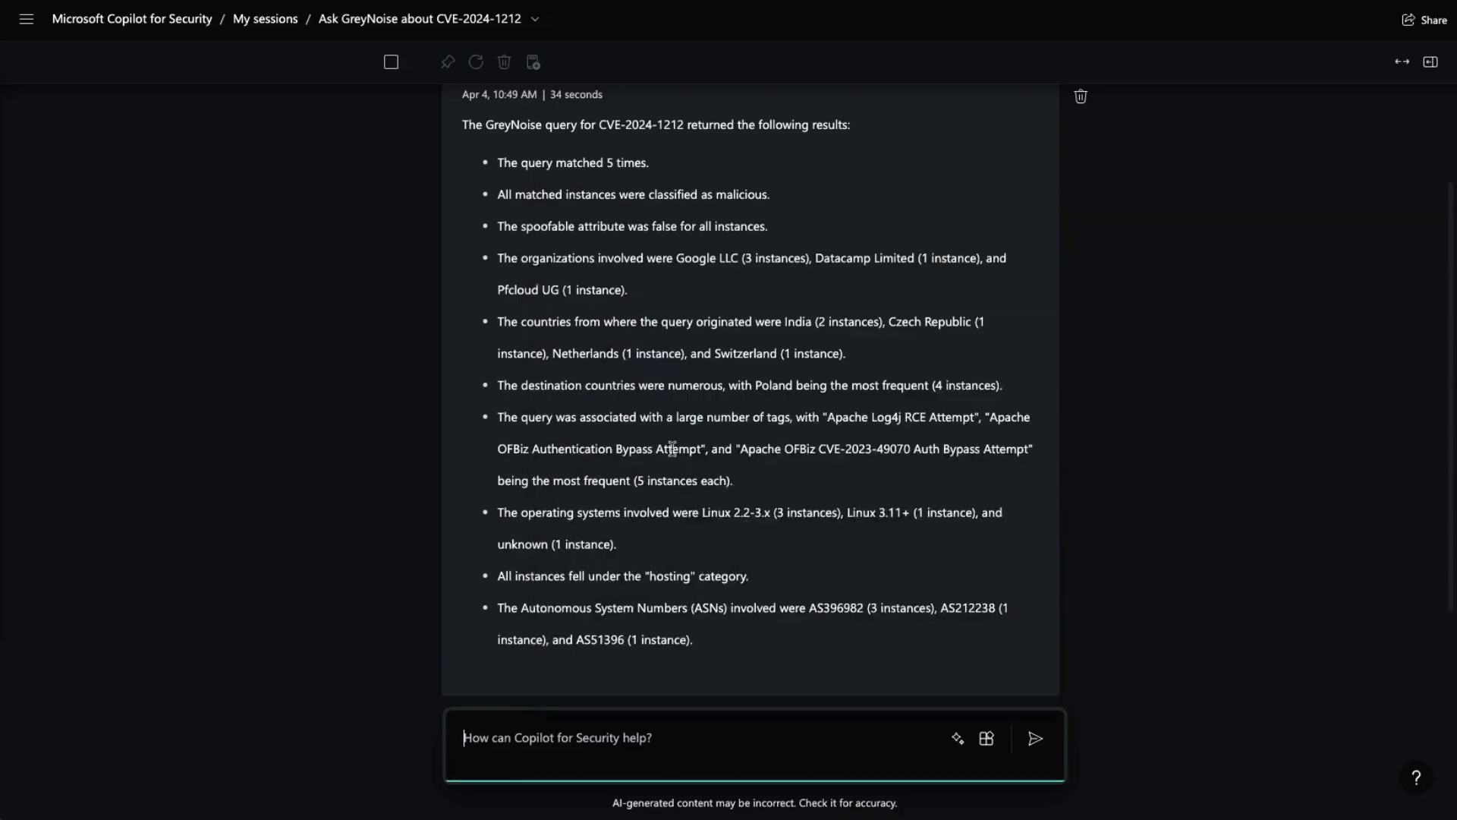
Step: View the GreyNoise Enterprise (Preview) plugin settings from the managed sources, and close them without entering a value
left_click(988, 743)
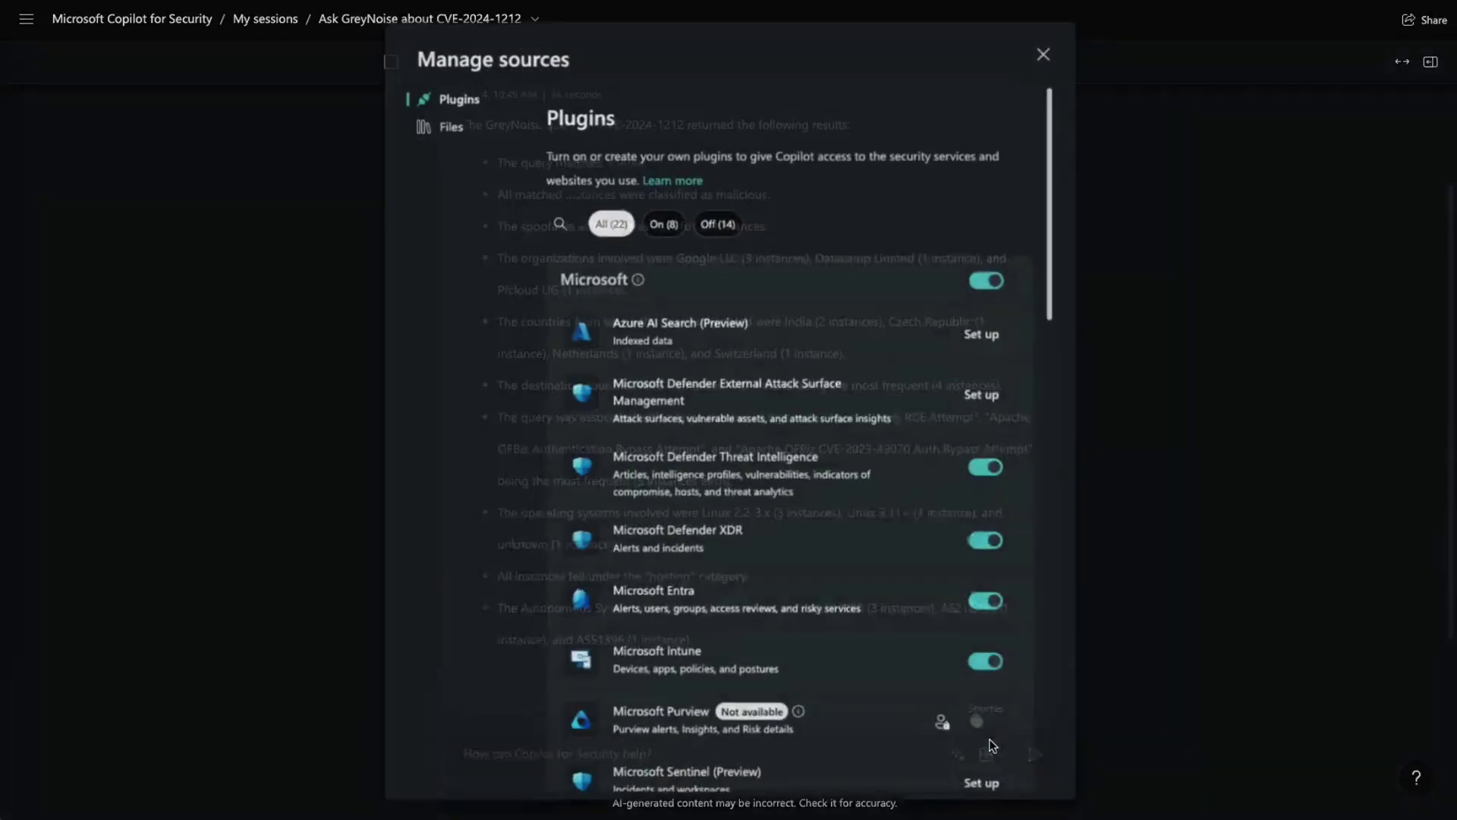
scroll(824, 420, "down", 1)
scroll(824, 420, "down", 6)
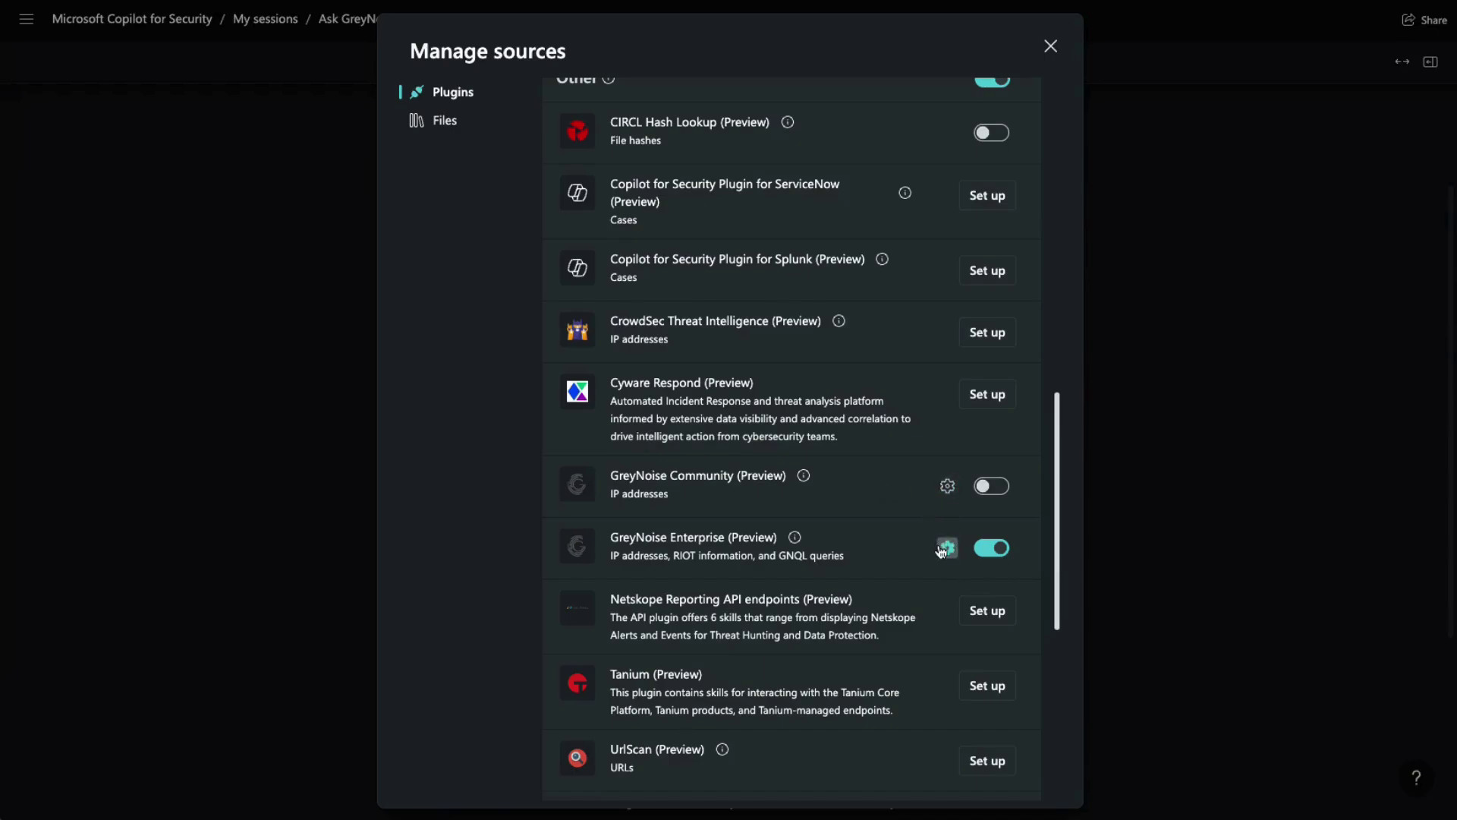
left_click(947, 546)
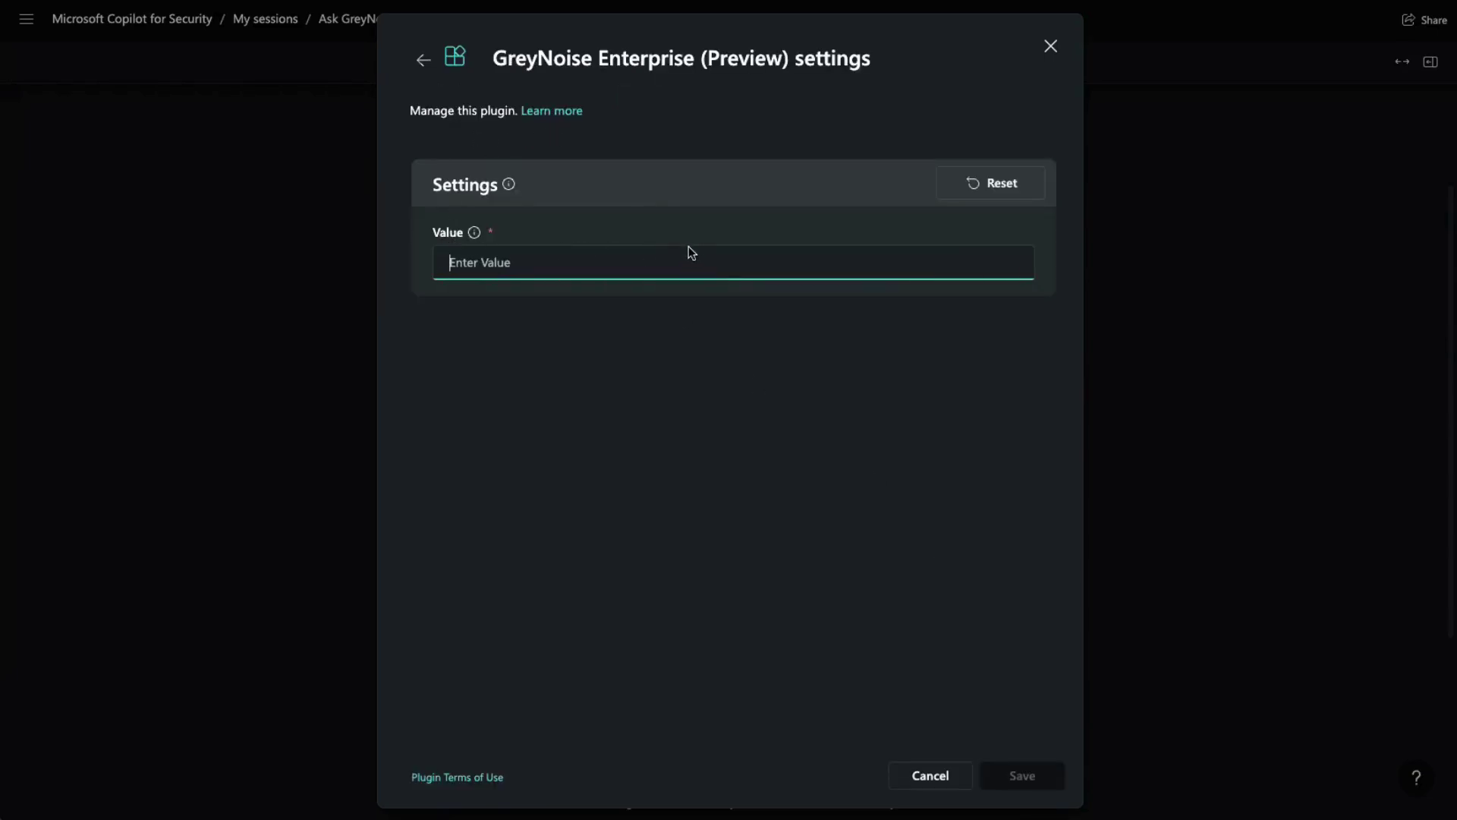
left_click(1057, 47)
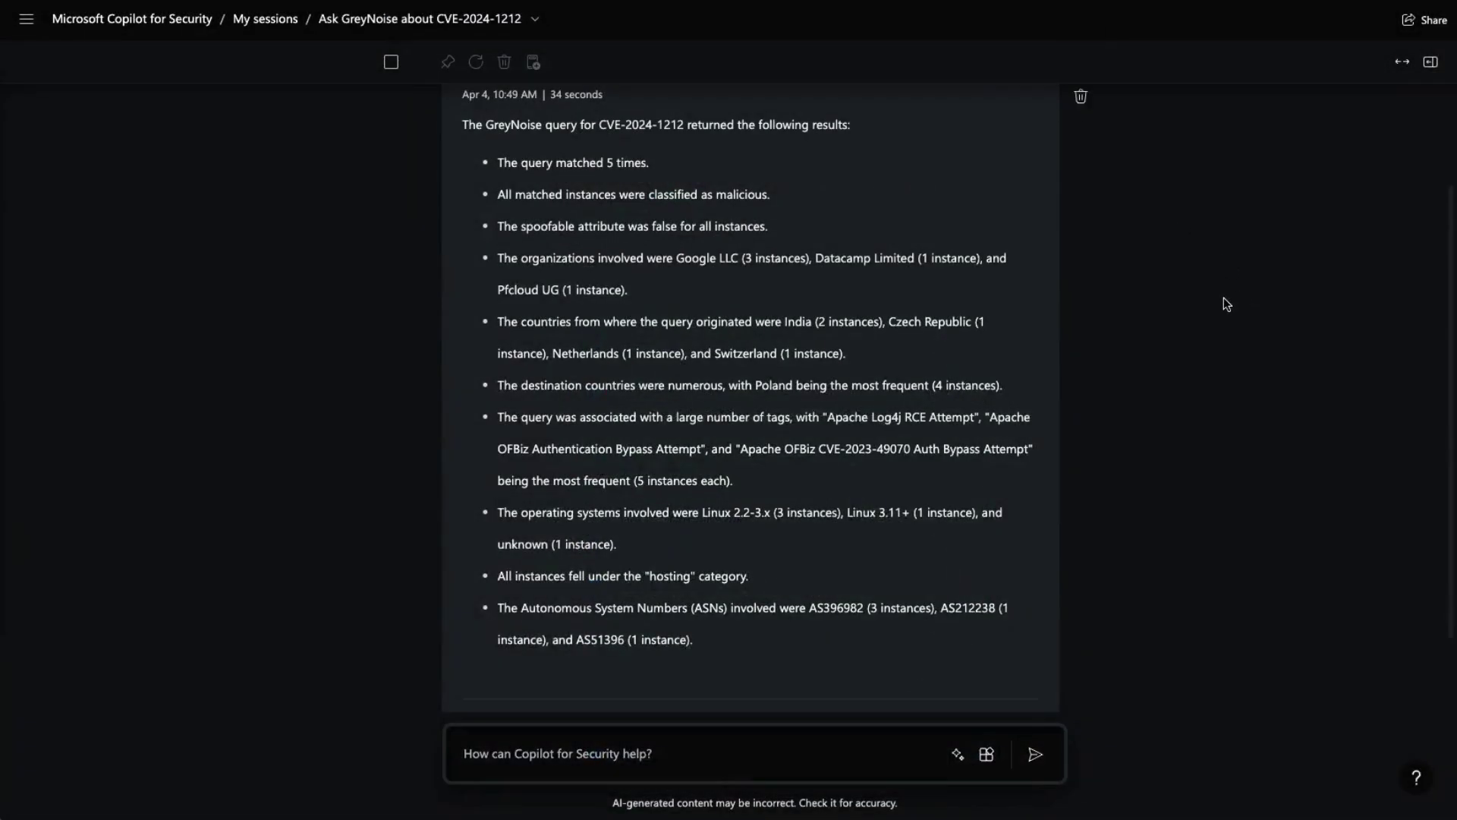